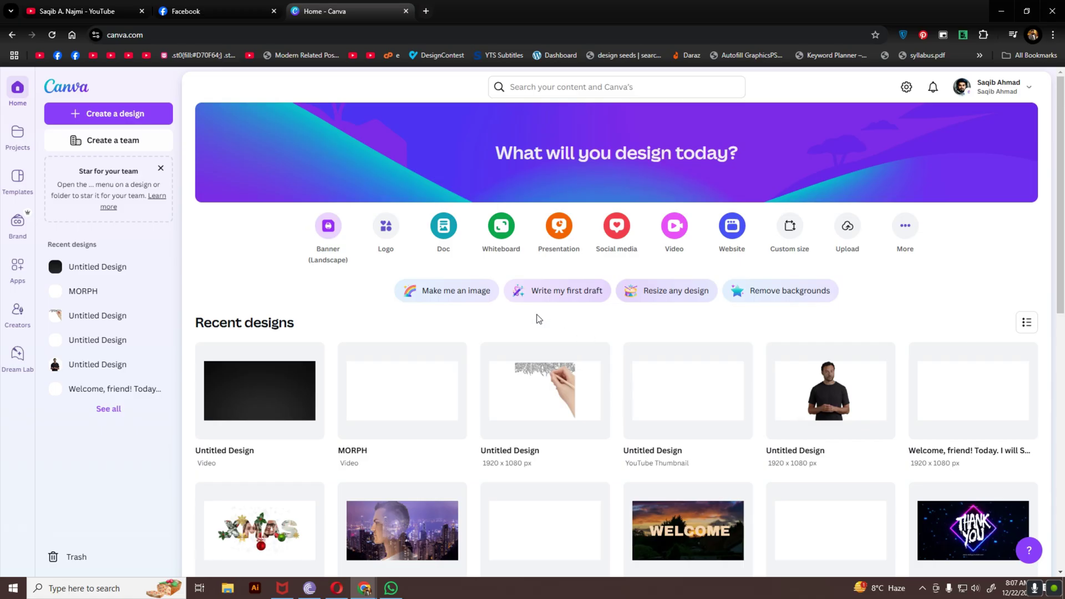
- Start a custom-size design with width 1920 and height 1080 px
click(138, 118)
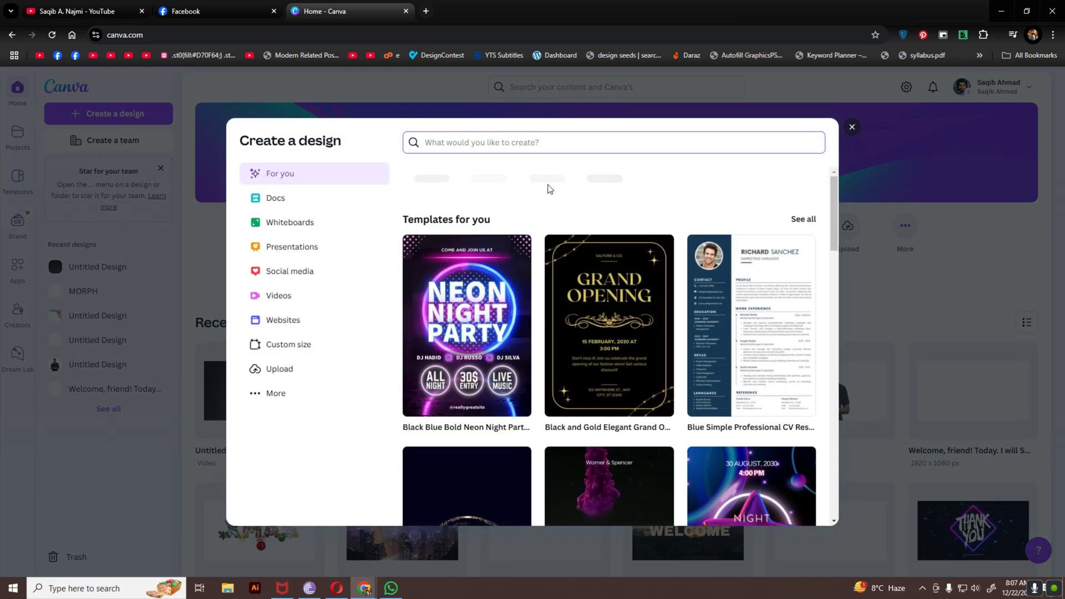
click(294, 346)
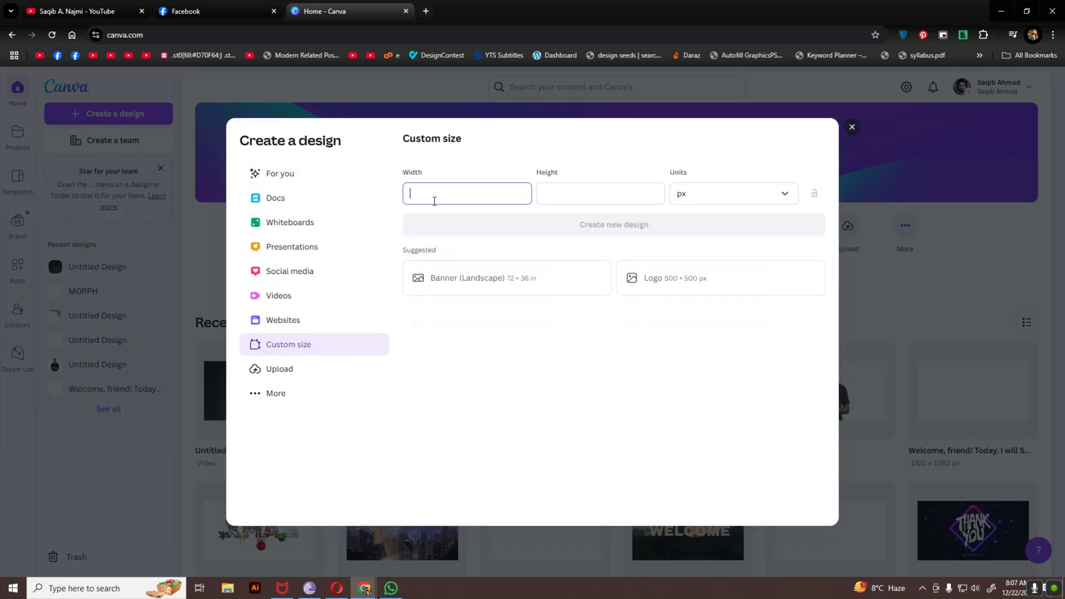
text(1920)
key(Tab)
text(1080)
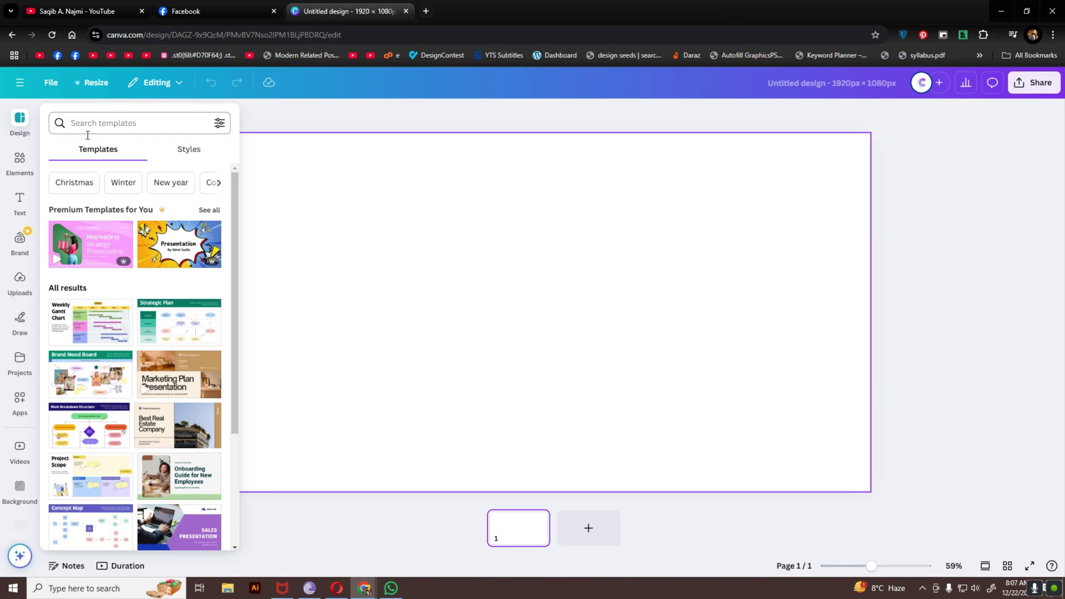
click(19, 161)
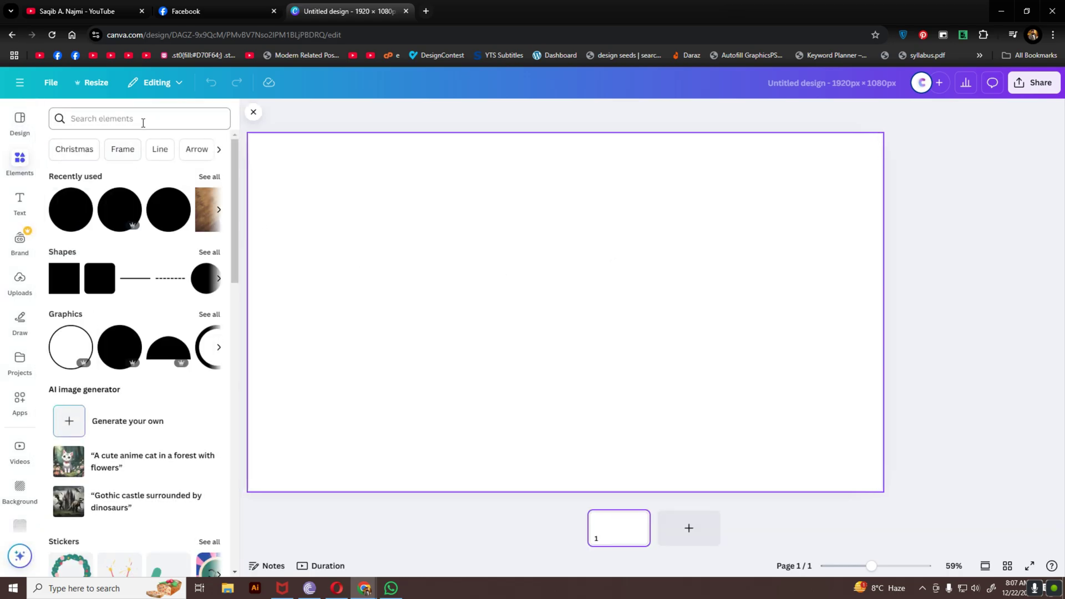
- Search elements for 'coffee' and add the latte-pouring photo from all Photos results
click(142, 123)
text(coffee)
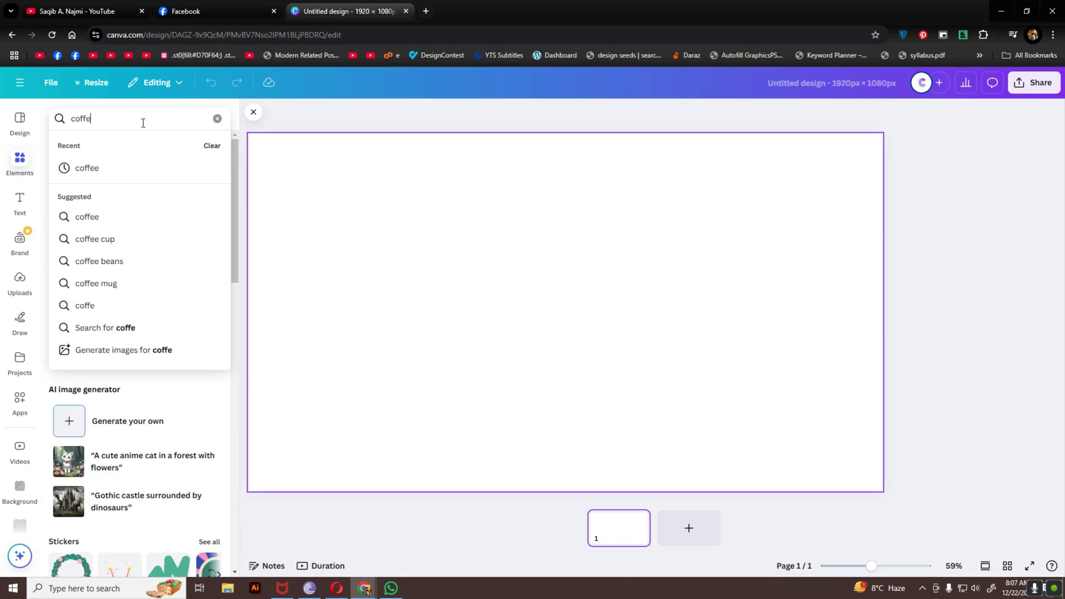
key(Return)
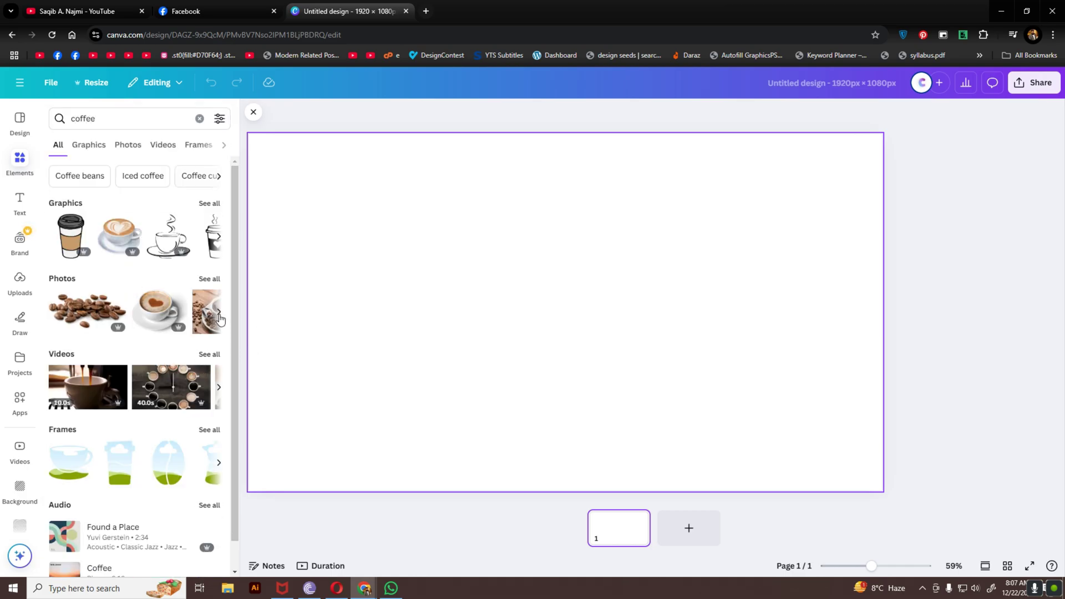
click(214, 279)
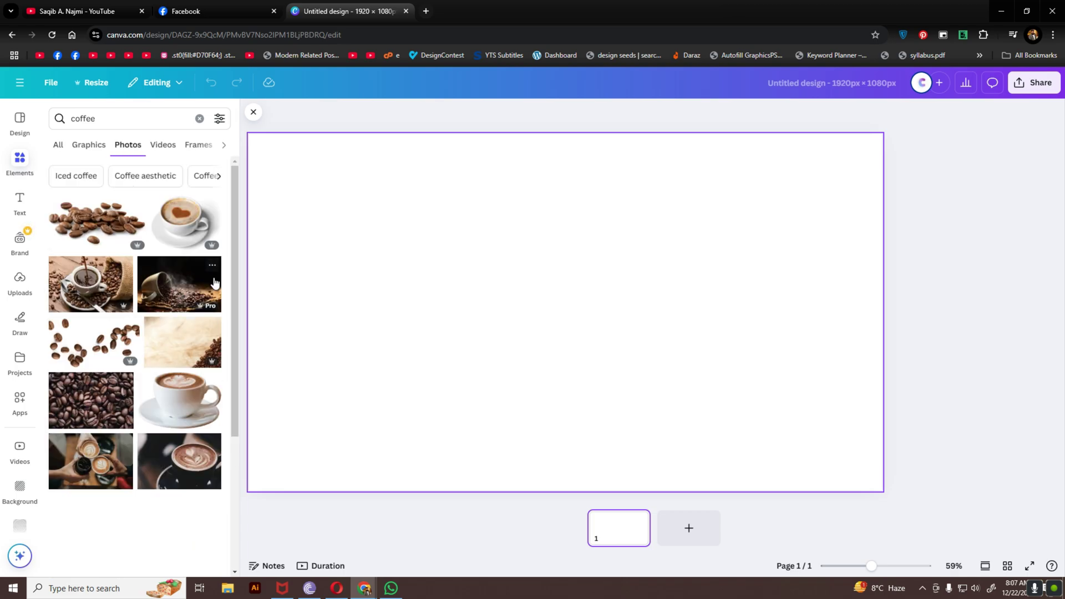
scroll(128, 431, down, 6)
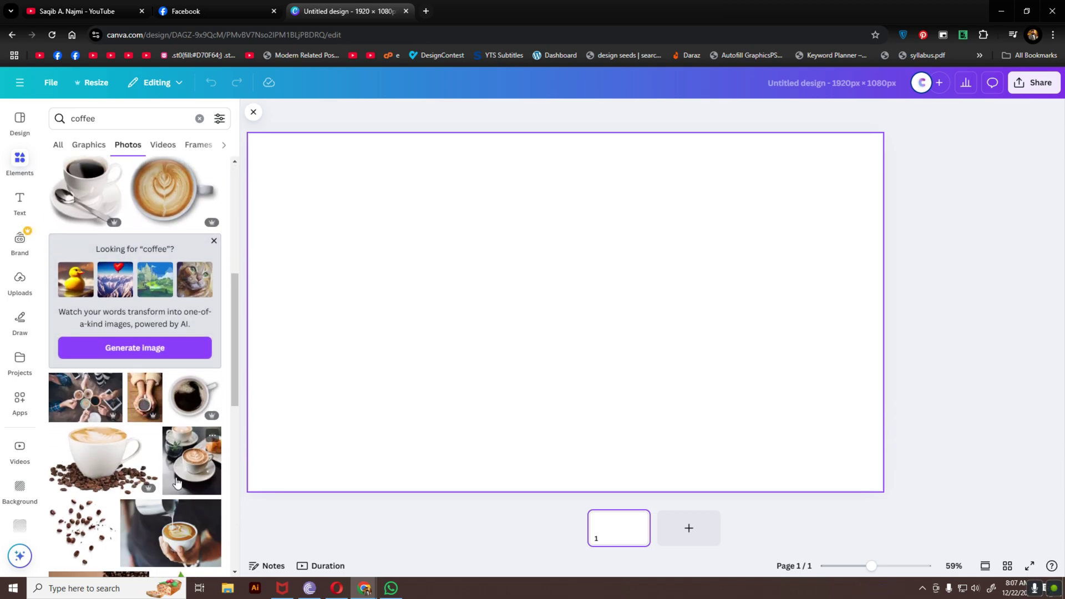
scroll(177, 483, down, 1)
click(200, 475)
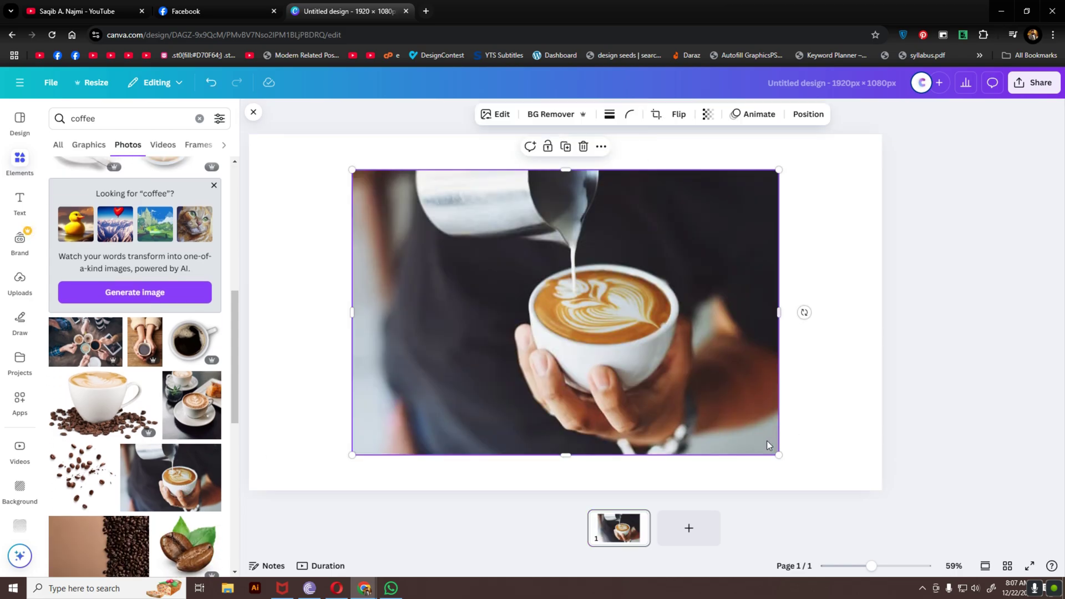
- Shrink the latte photo, move it left of centre, and add a matching flying-beans photo
drag(779, 455, 463, 247)
drag(427, 201, 381, 305)
scroll(174, 484, down, 6)
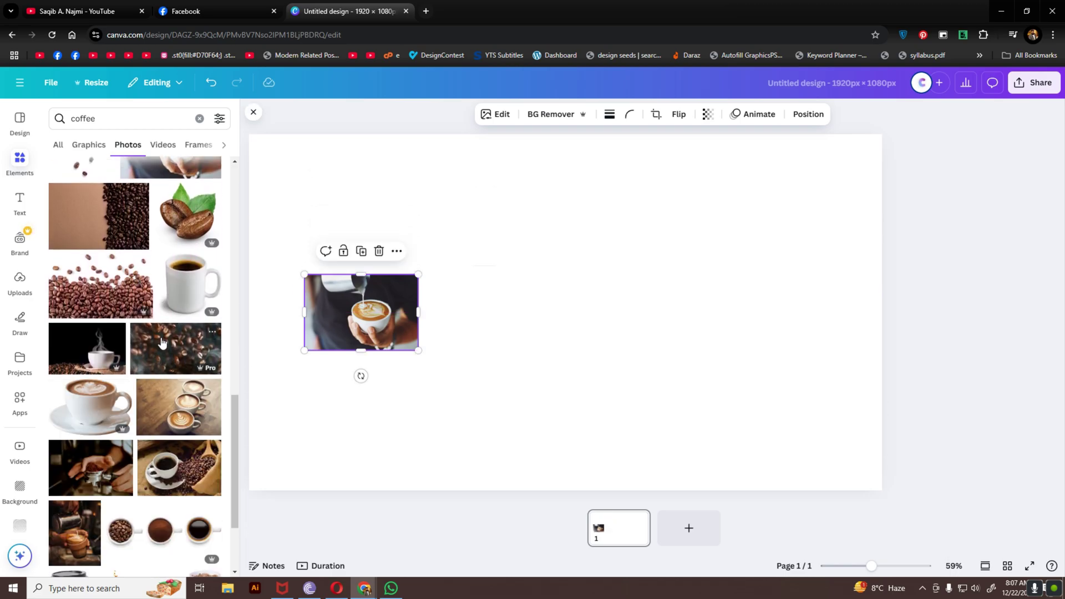
click(162, 342)
drag(820, 451, 557, 358)
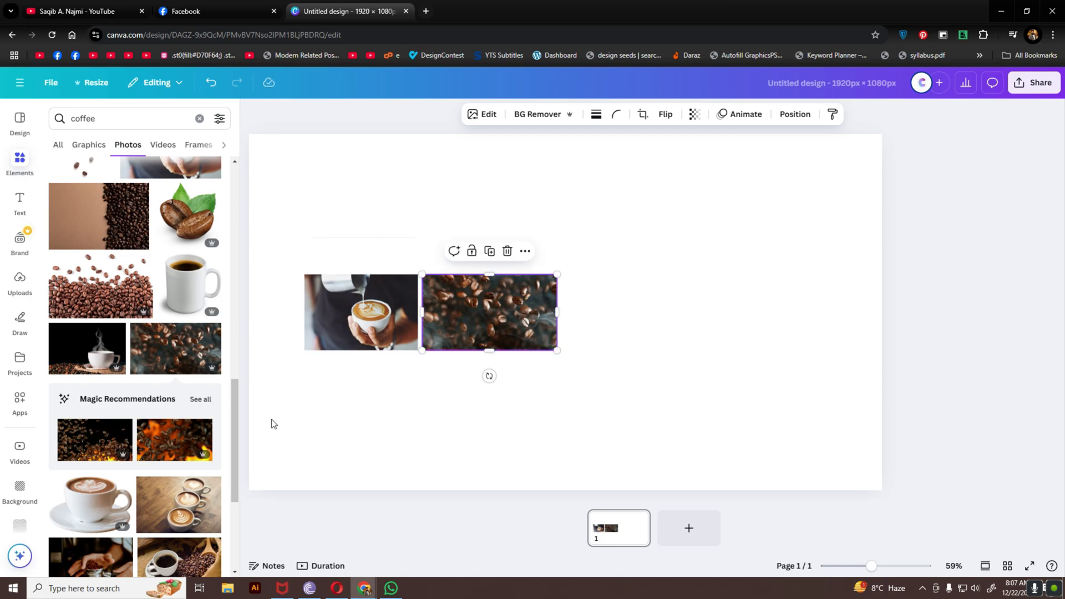
- Add and shrink the cup-on-beans photo, removing an accidentally added book-and-coffee photo
scroll(164, 347, down, 4)
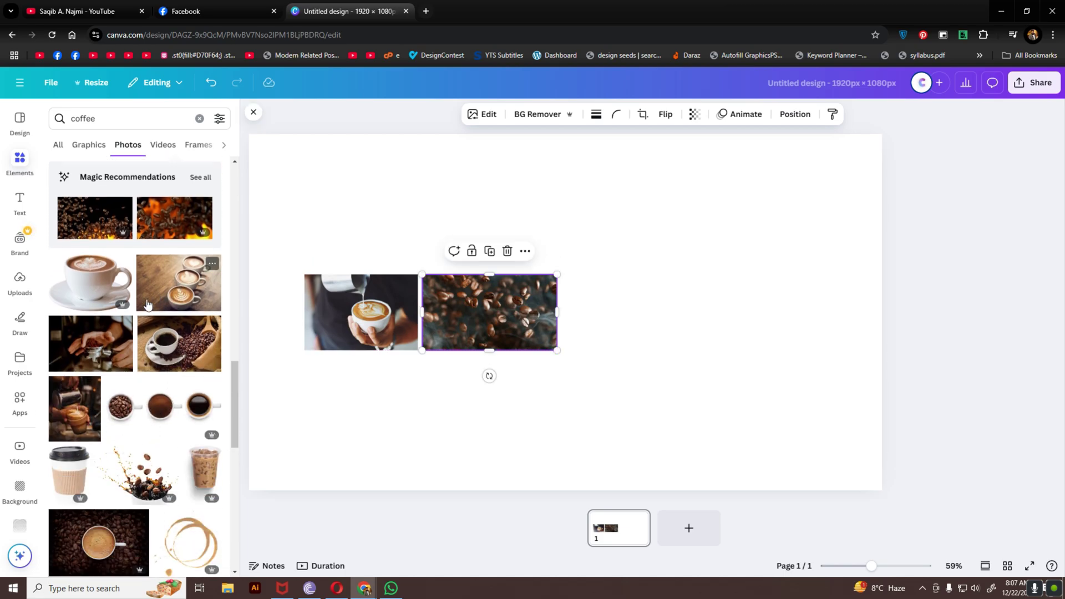
scroll(164, 347, down, 3)
click(99, 376)
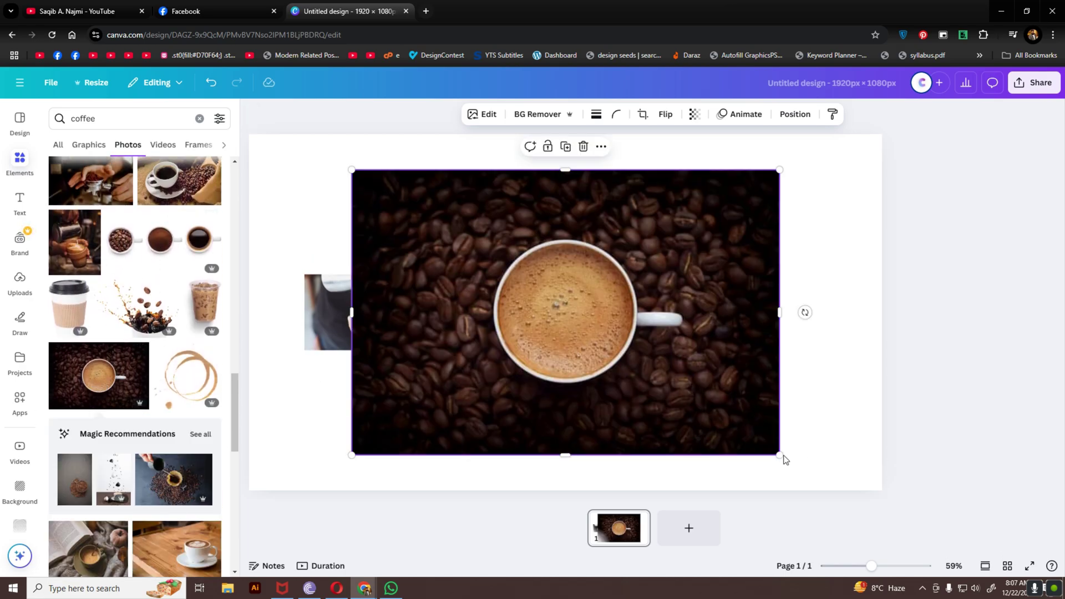
drag(780, 455, 672, 357)
scroll(123, 488, down, 2)
click(99, 459)
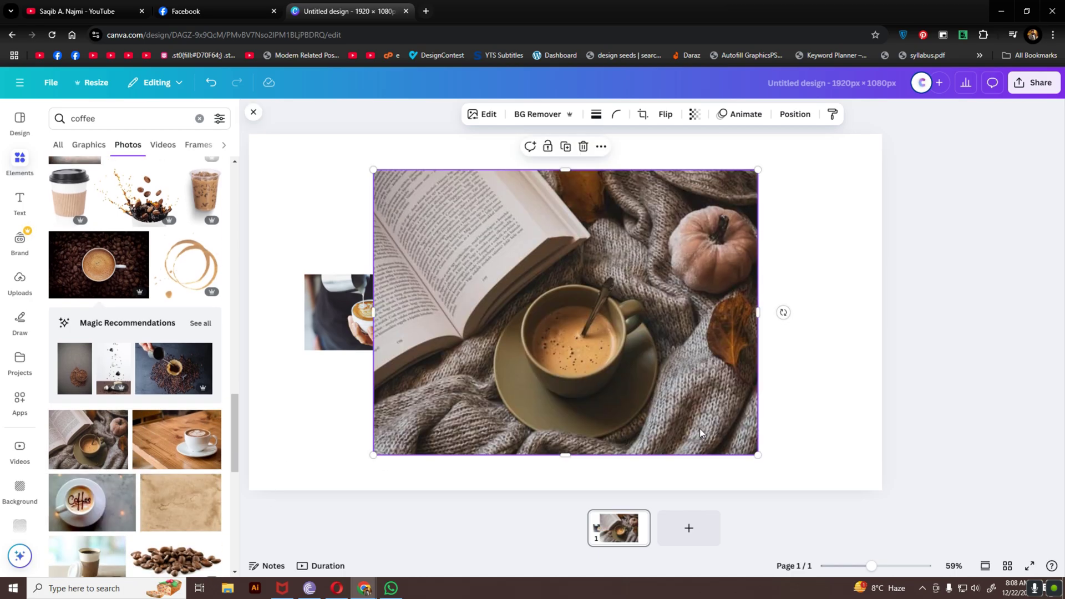
key(Delete)
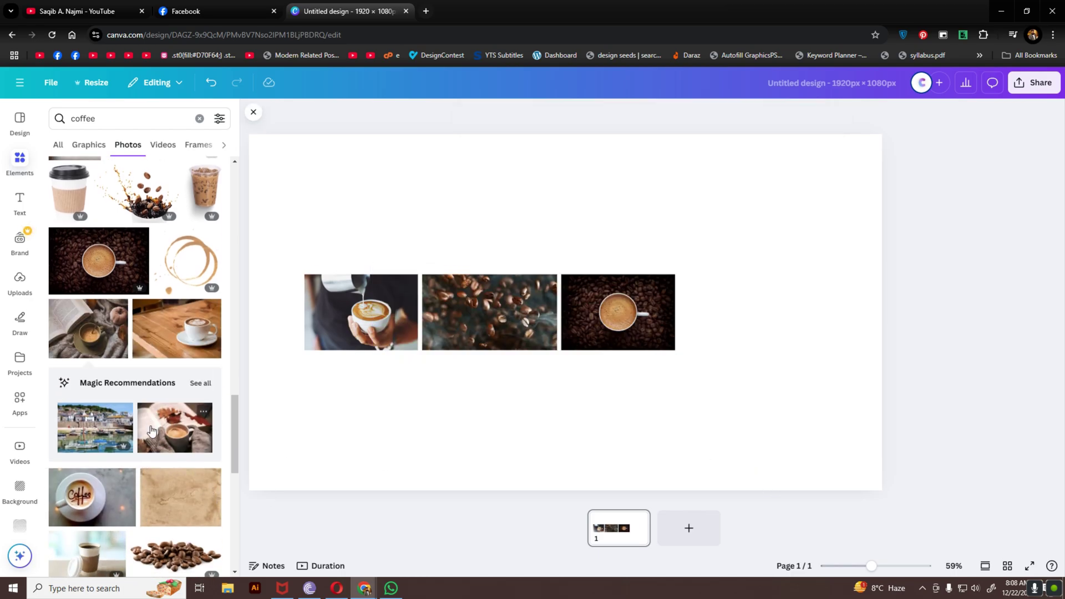
- Add the mittens-and-coffee photo, resize it to match, and place it right of the others
scroll(205, 499, down, 3)
click(161, 266)
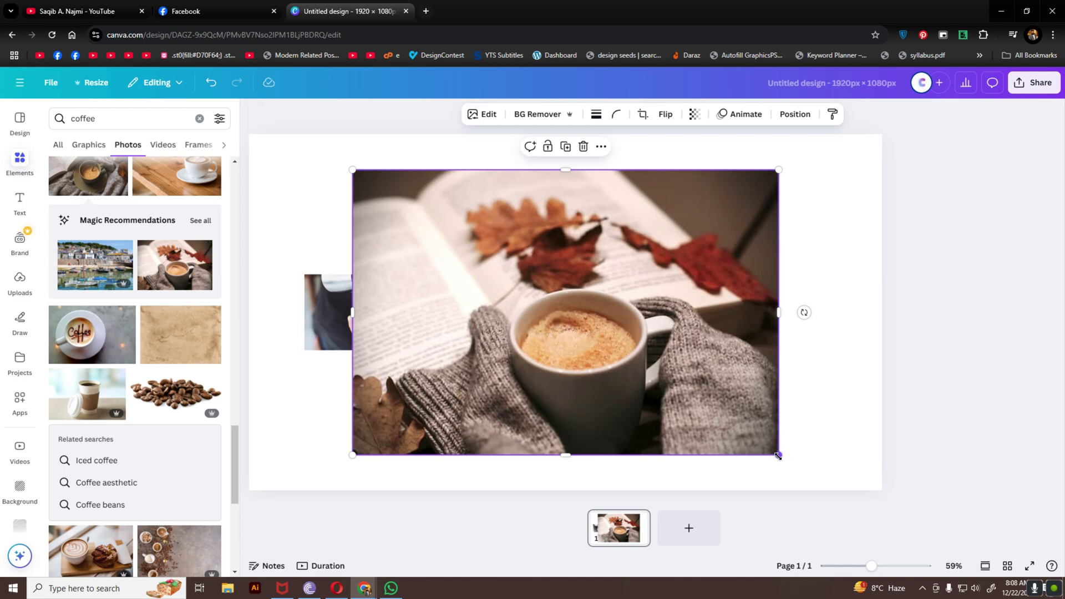
drag(778, 455, 442, 254)
drag(394, 212, 724, 317)
drag(782, 343, 794, 352)
click(825, 402)
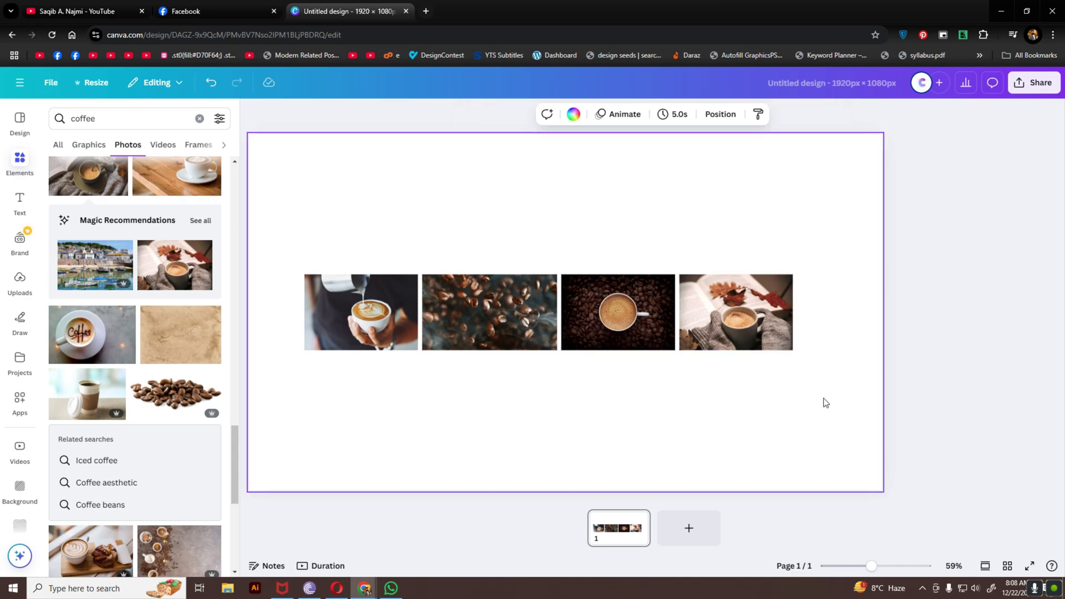
- Select all four coffee photos, nudge them slightly, and group them into one element
drag(808, 395, 289, 248)
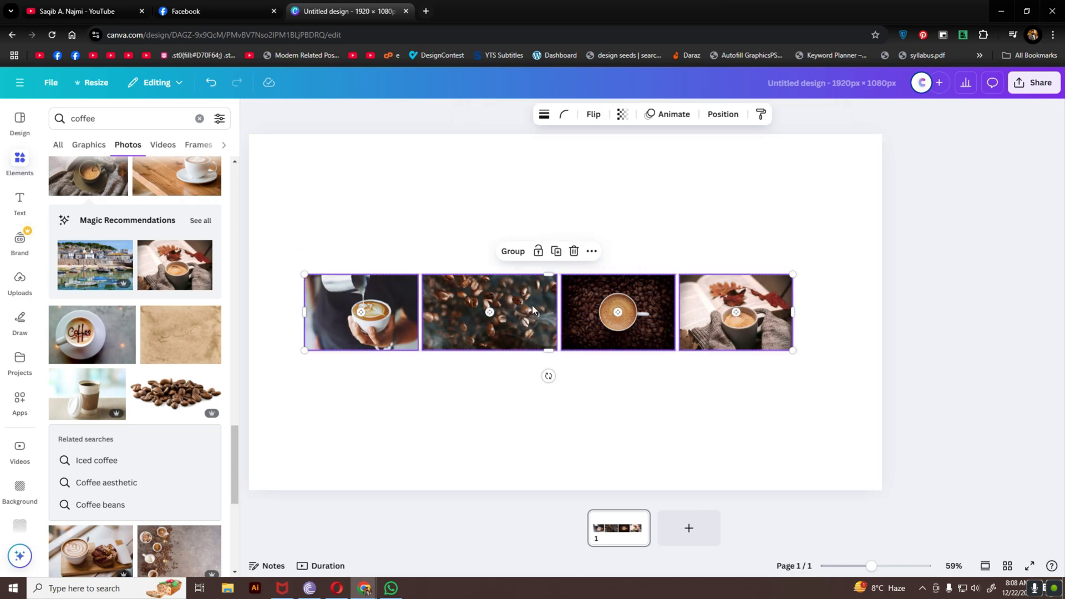
mouse_move(516, 310)
mouse_down()
mouse_move(539, 318)
mouse_move(526, 321)
mouse_up()
right_click(526, 320)
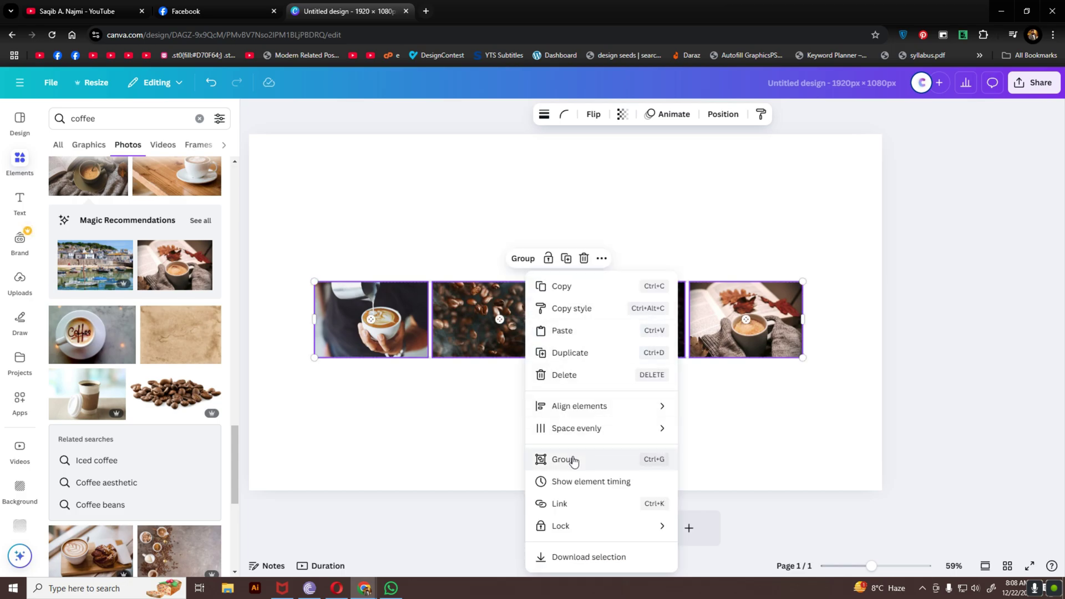
click(572, 459)
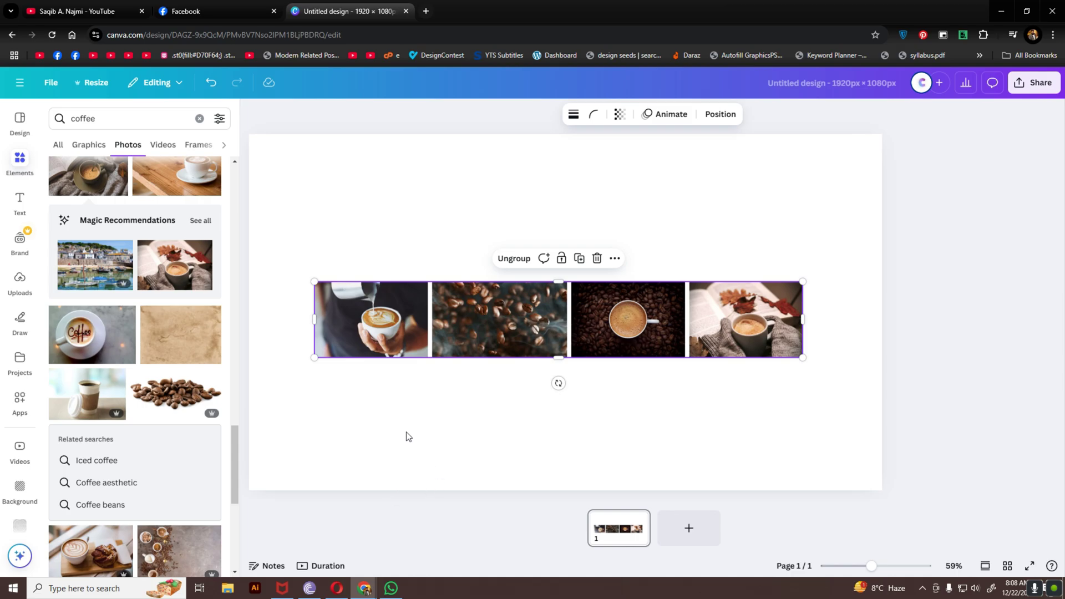
- Enlarge the grouped strip to about 8,423 × 1,308 px so the latte photo fills the page
scroll(513, 389, down, 5)
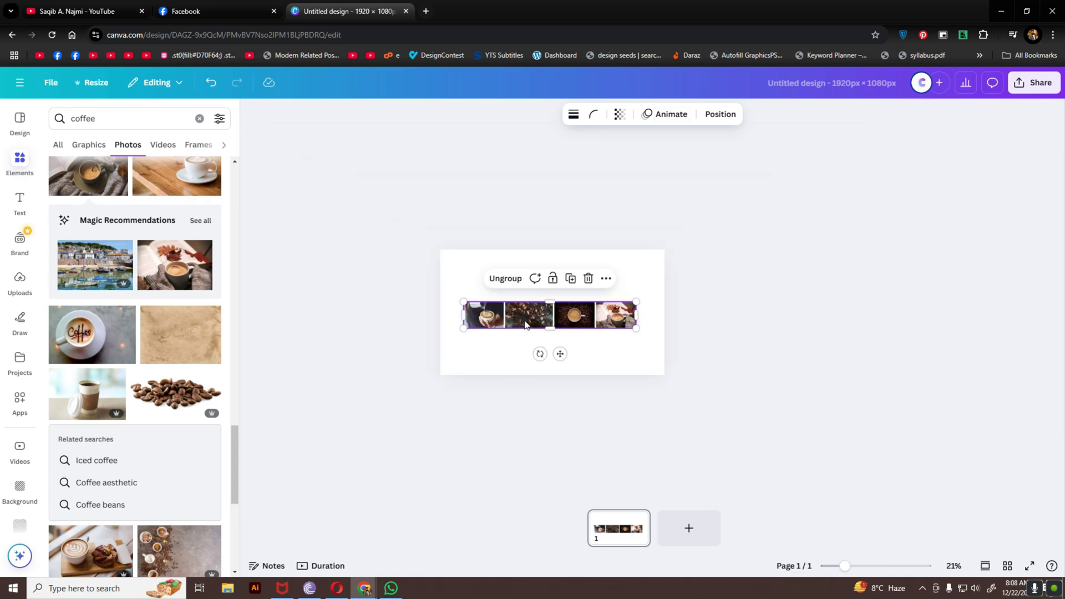
drag(526, 324, 502, 272)
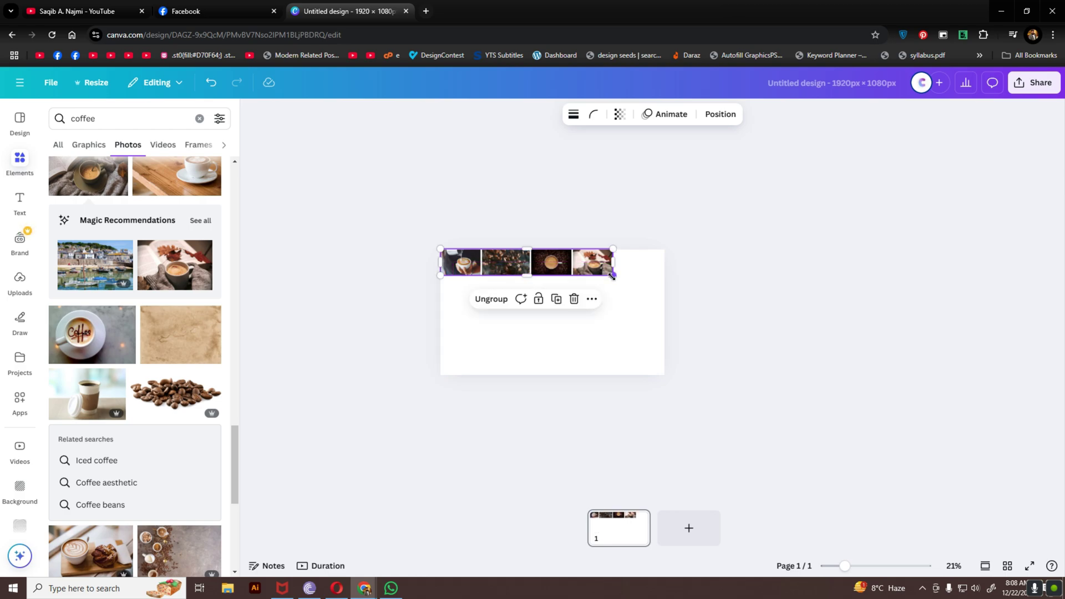
drag(612, 276, 1061, 442)
scroll(391, 306, down, 3)
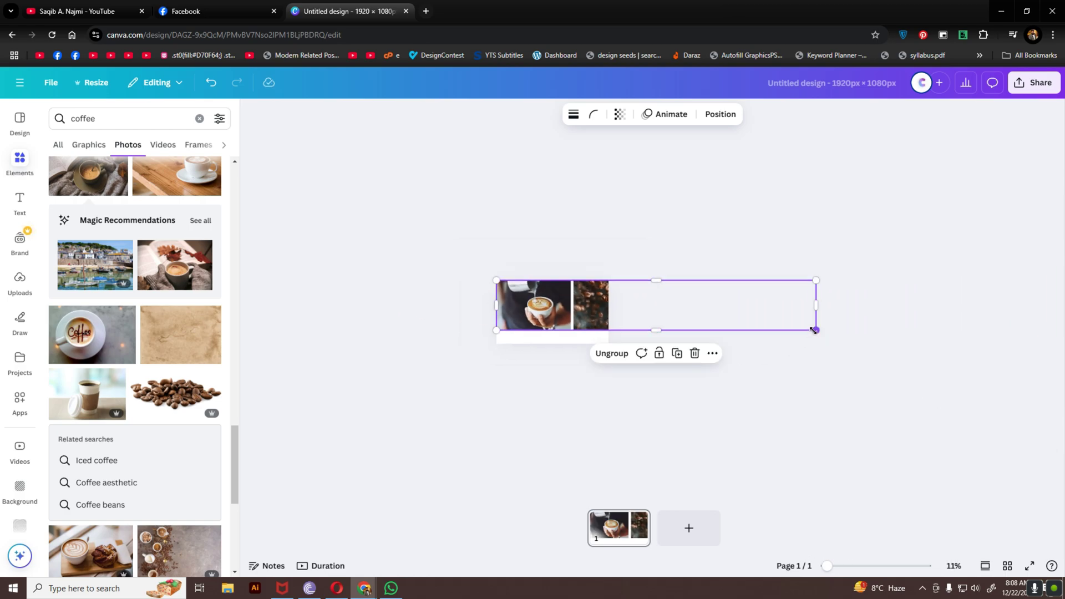
drag(813, 331, 970, 394)
scroll(577, 316, up, 5)
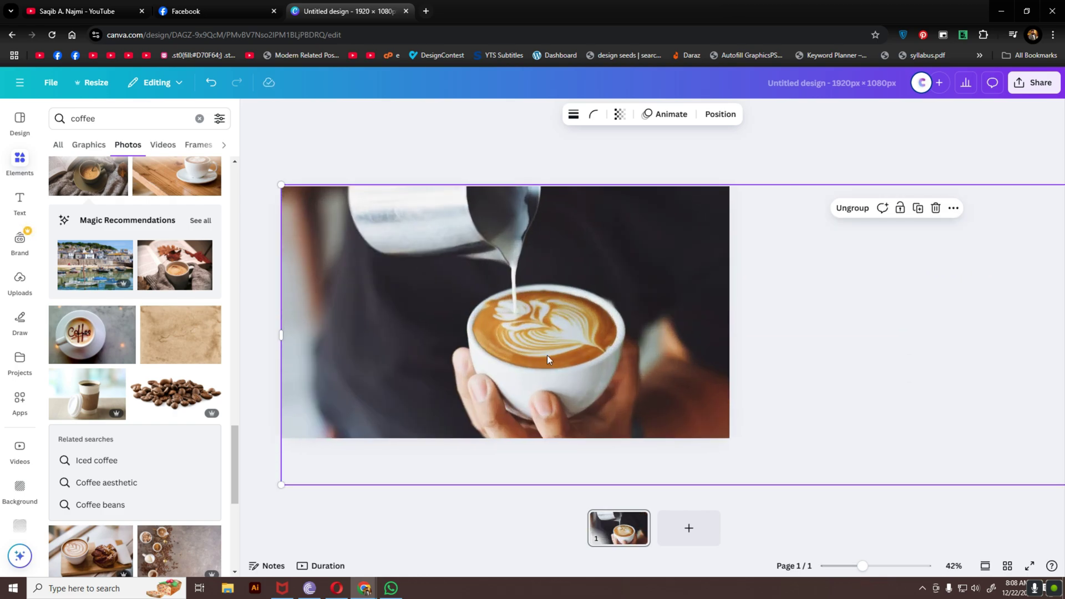
drag(547, 360, 545, 347)
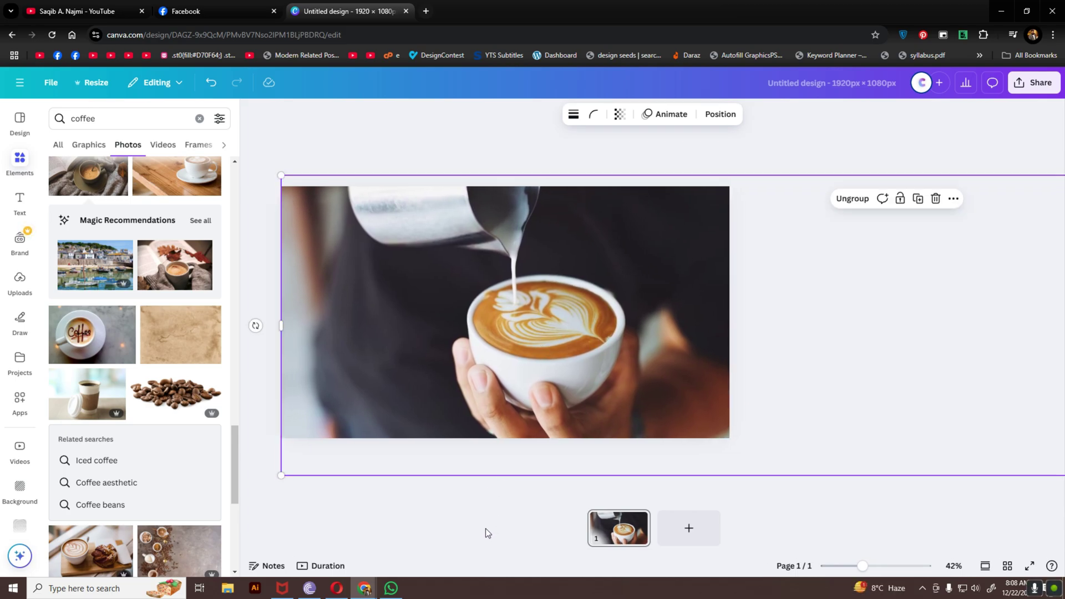
scroll(352, 444, down, 5)
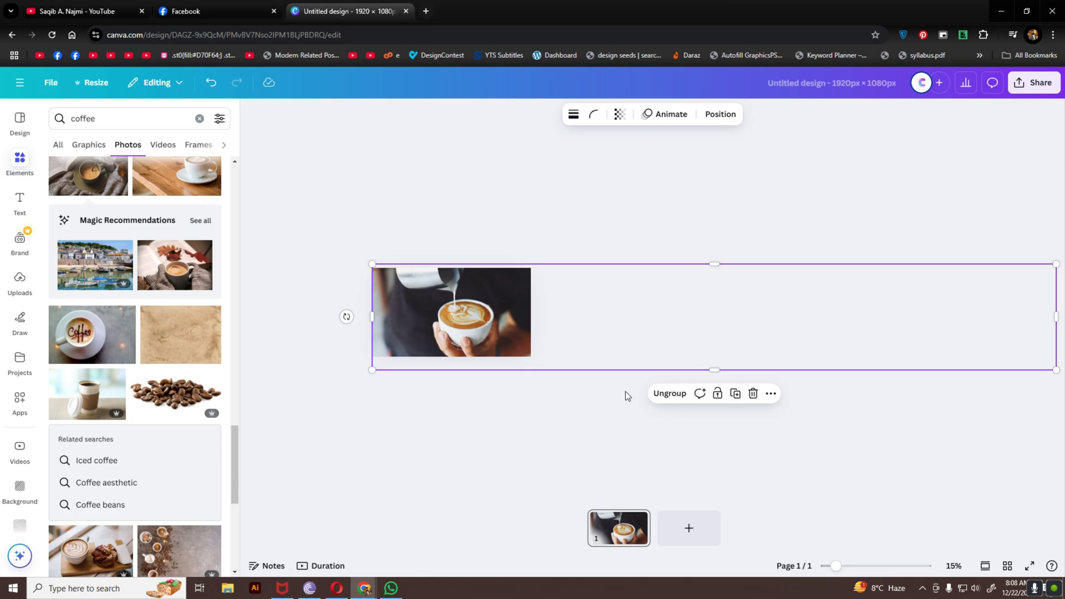
scroll(441, 291, up, 5)
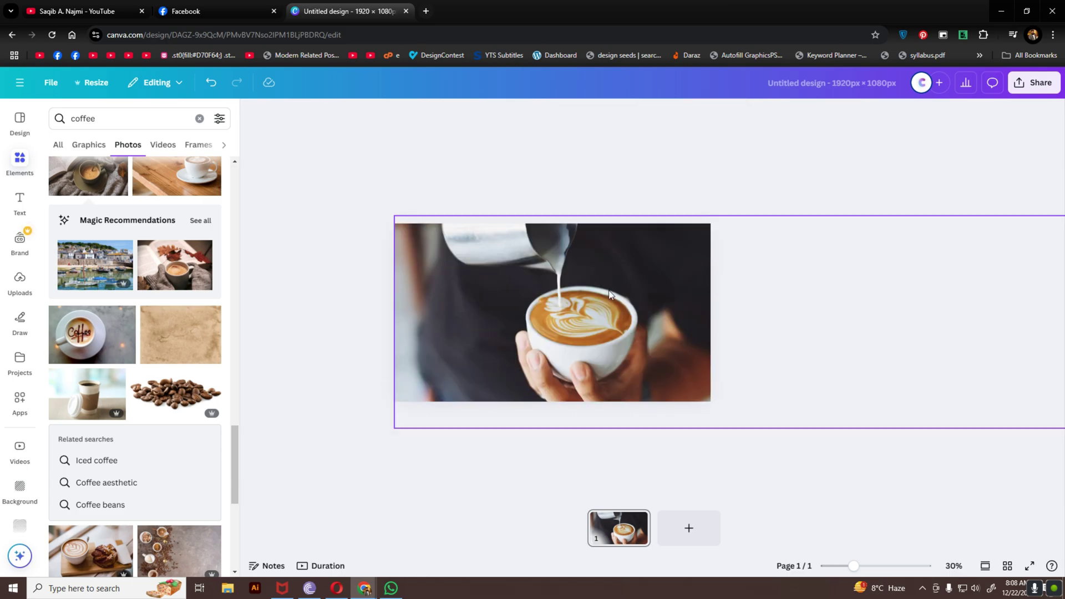
scroll(517, 292, up, 1)
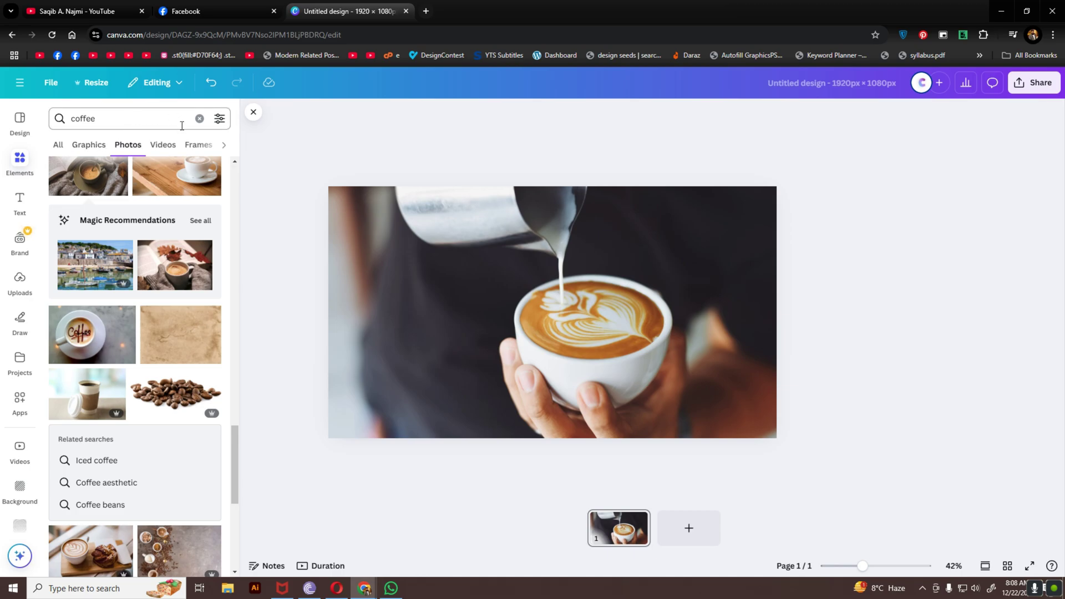
- Search elements for 'Circle', add a circle shape, and move it to the top-left corner
click(224, 145)
click(173, 145)
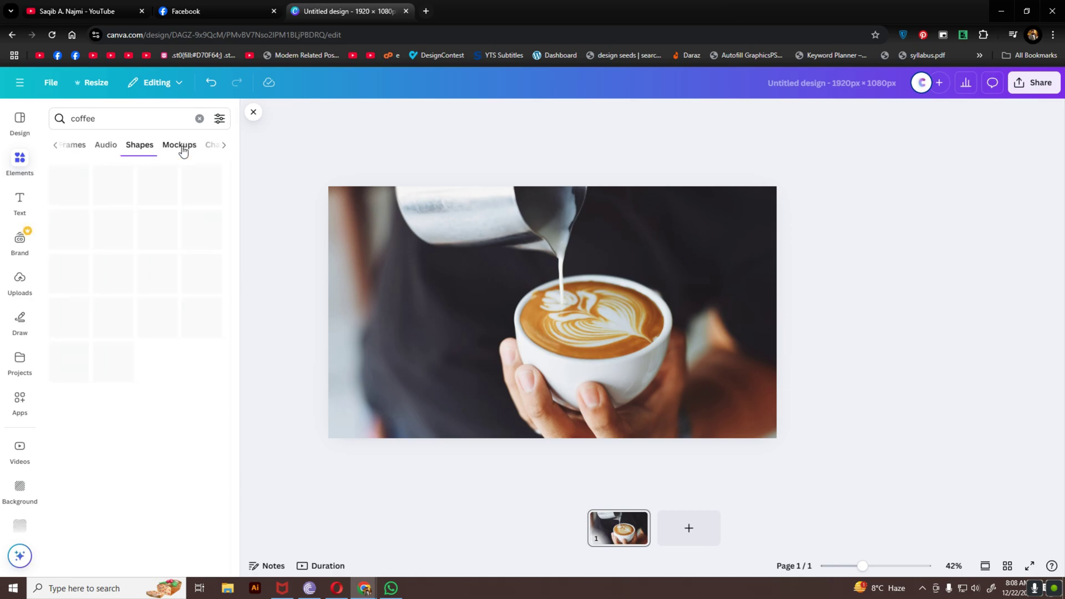
click(128, 118)
text(Circle)
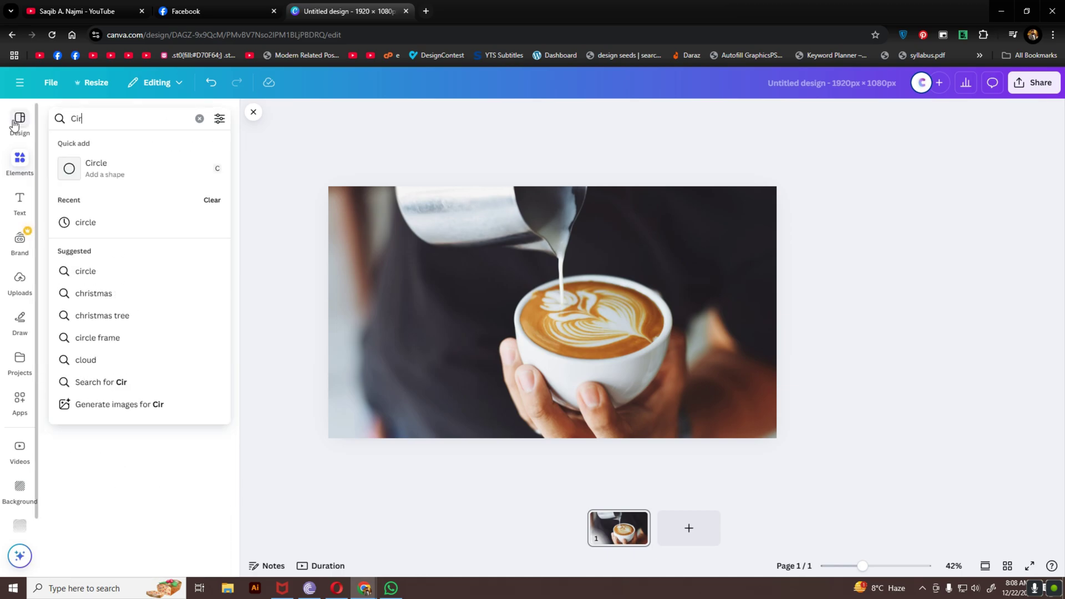
key(Return)
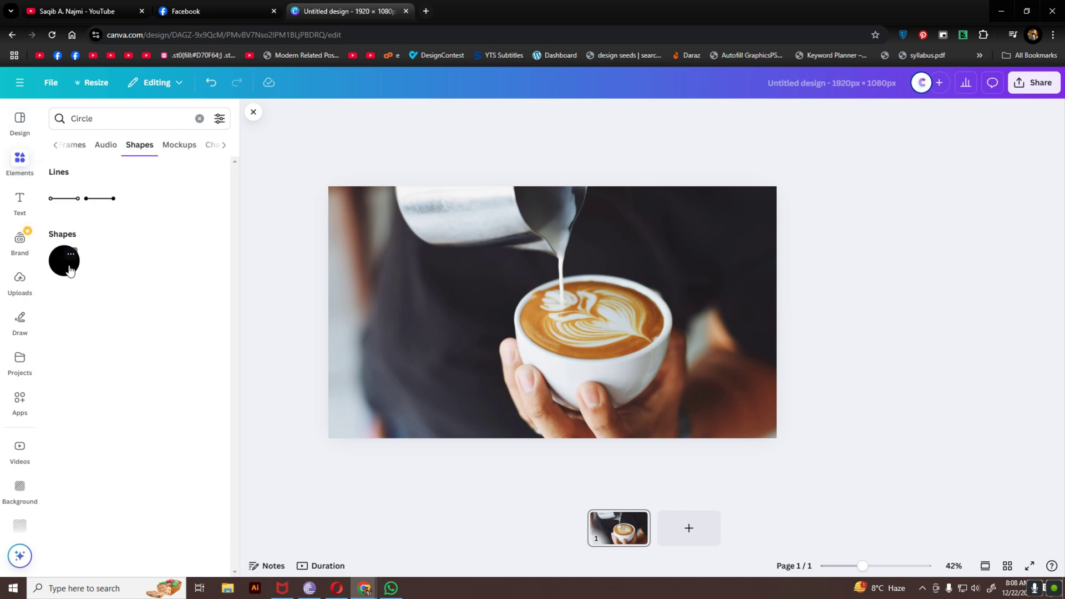
click(65, 263)
drag(573, 335, 360, 222)
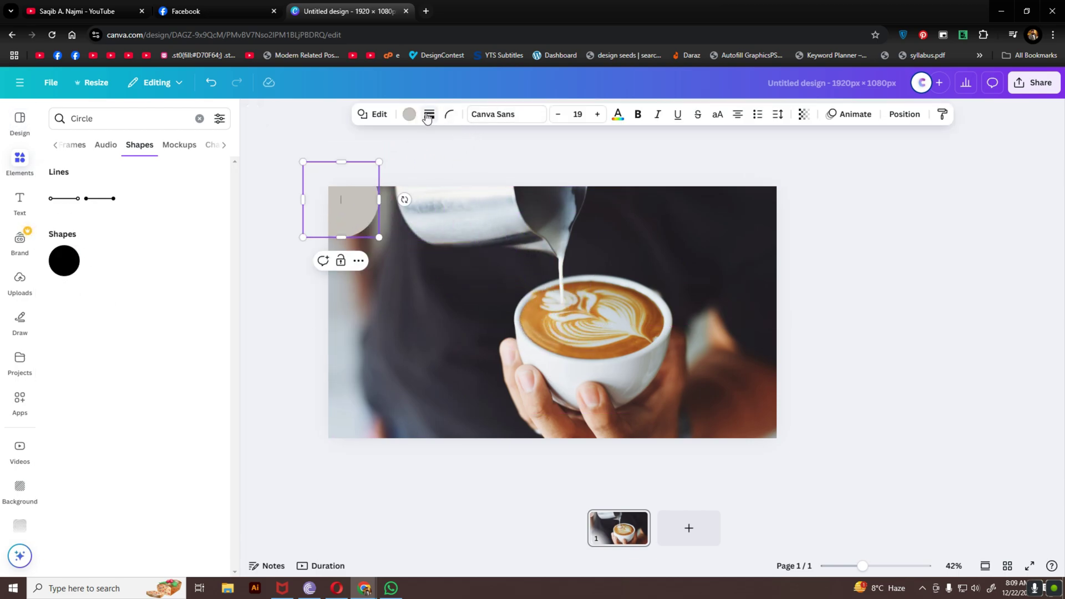
click(409, 115)
- Make the circle white, stretch it into a wide ellipse along the top, and duplicate it
click(186, 204)
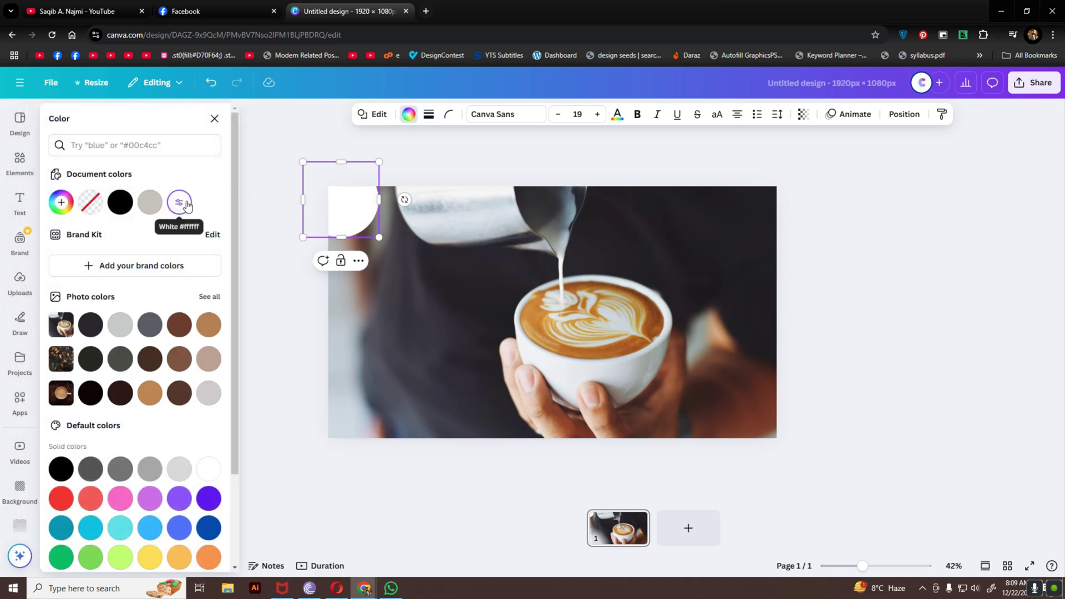
drag(379, 238, 822, 199)
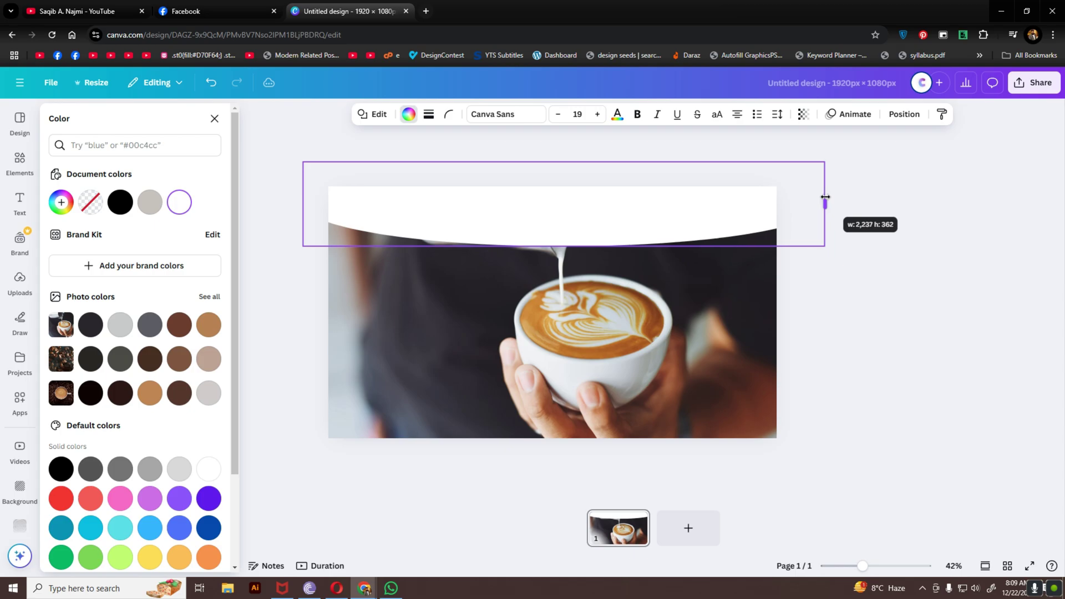
drag(663, 228, 616, 445)
key(ctrl+d)
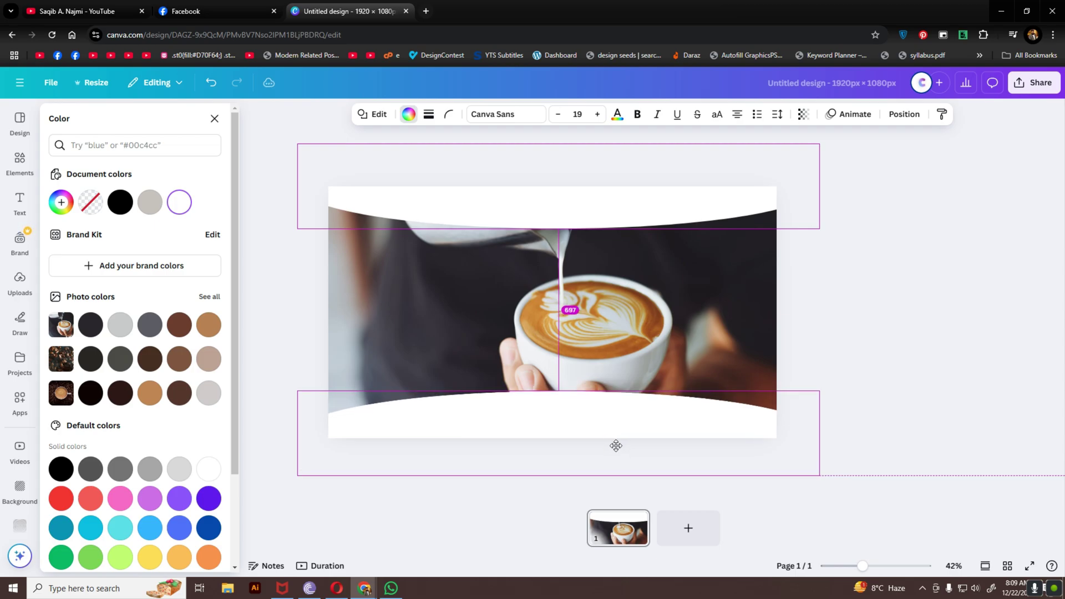
- Place the ellipse copy along the bottom edge and add a heading reading 'Fresh & Tasty'
drag(616, 446, 616, 446)
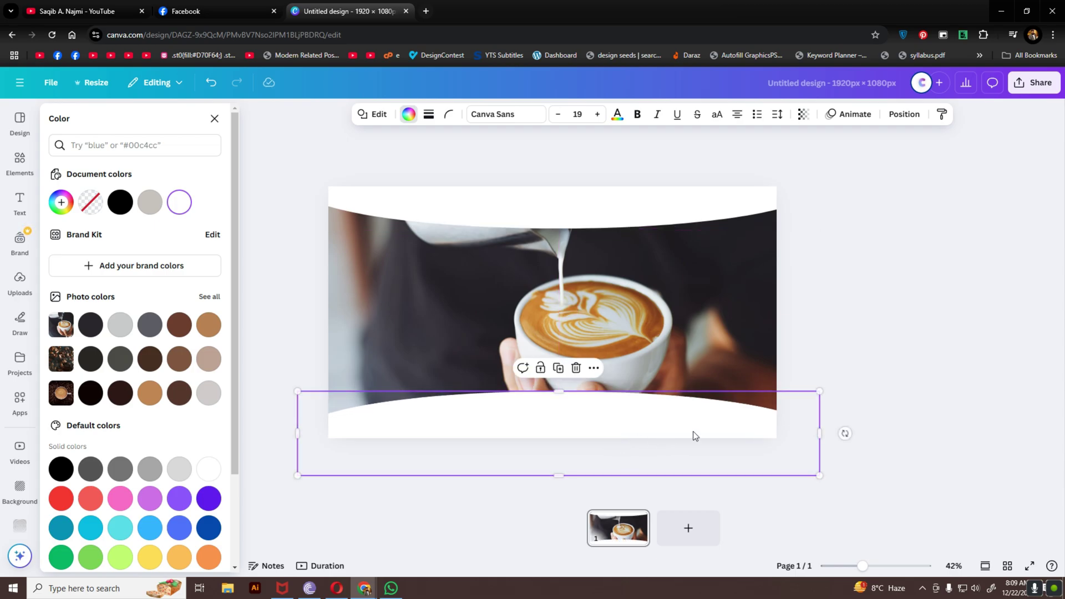
click(20, 202)
click(135, 279)
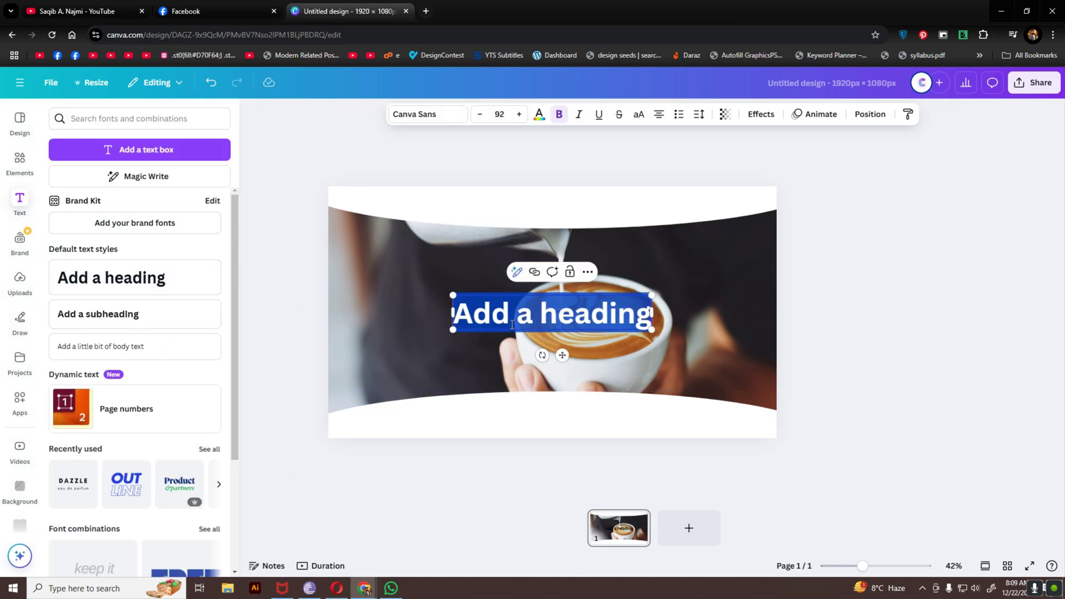
text(Fresh an)
key(BackSpace)
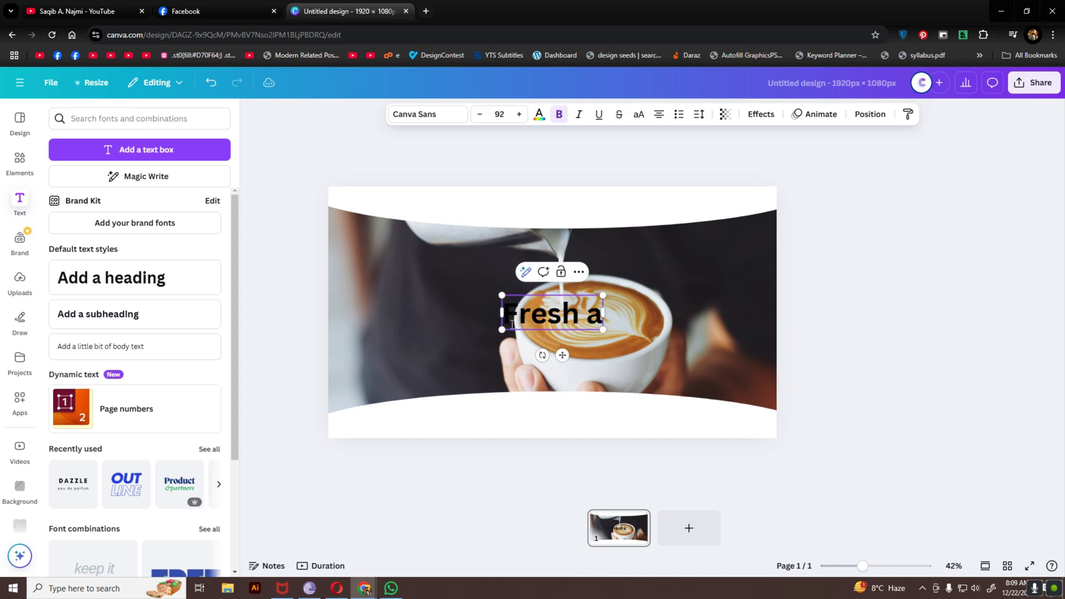
key(BackSpace)
text(& Tasty)
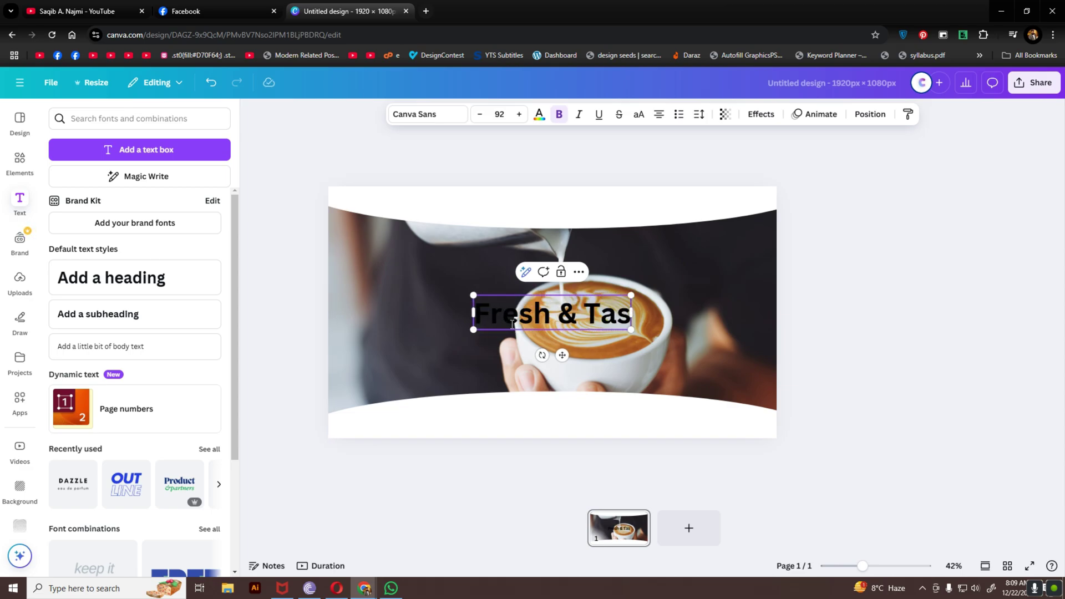
- Apply the Brittany font to the heading and move it onto the lower white curve
click(421, 114)
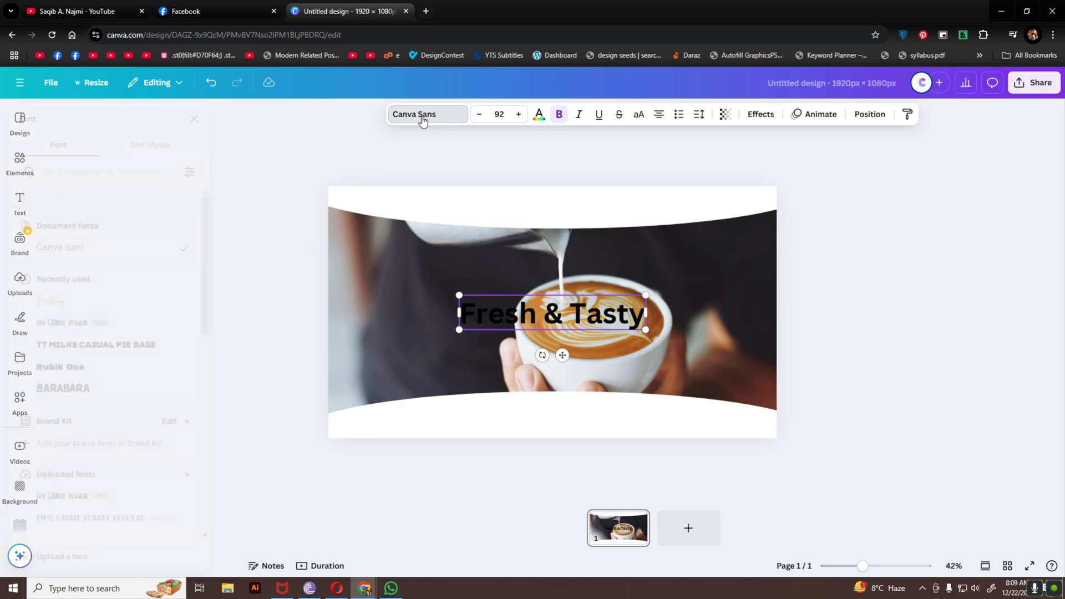
scroll(154, 355, down, 1)
scroll(150, 371, down, 10)
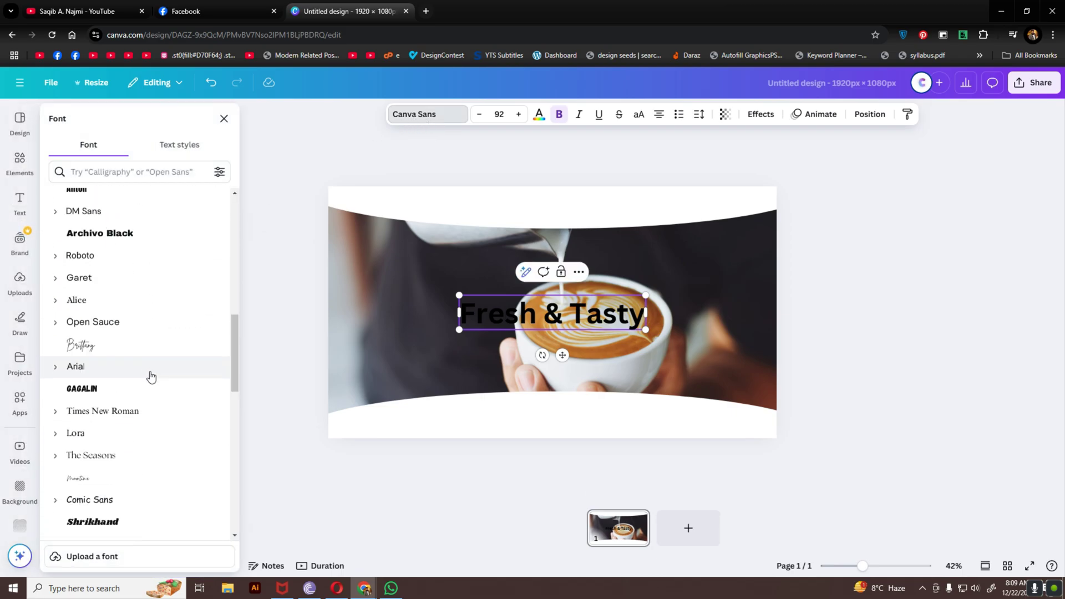
click(103, 278)
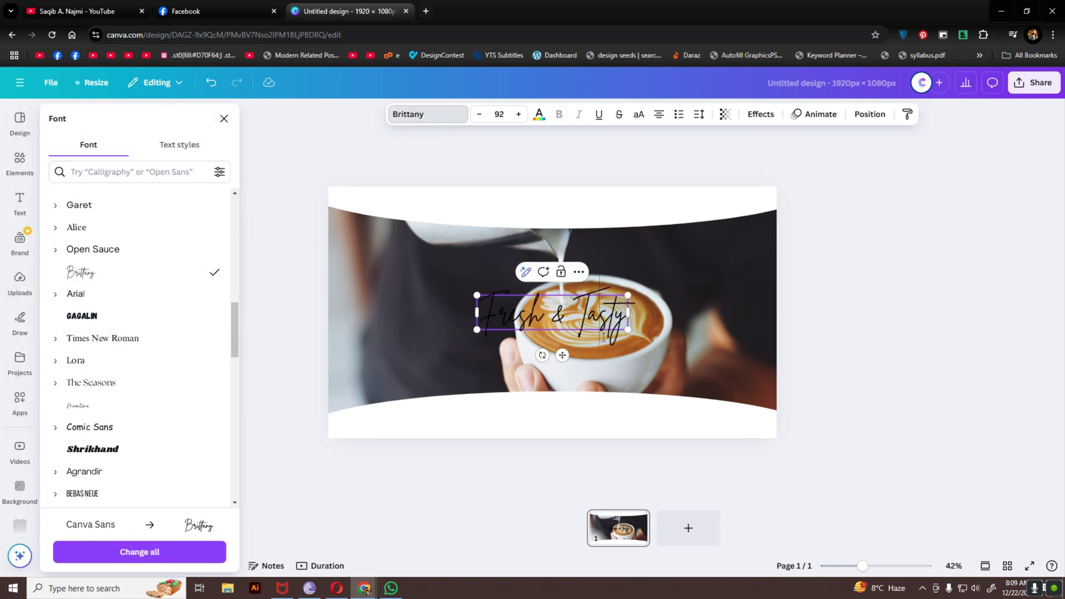
key(Escape)
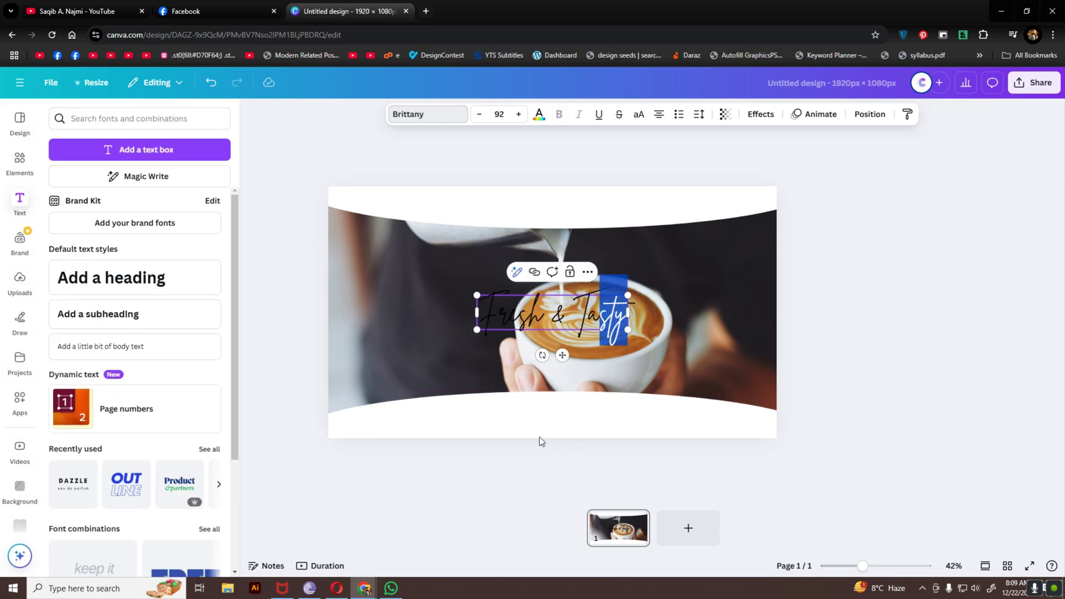
click(521, 484)
drag(573, 328, 578, 419)
- Shrink and centre the heading on the curve and colour it tan from the photo
click(391, 476)
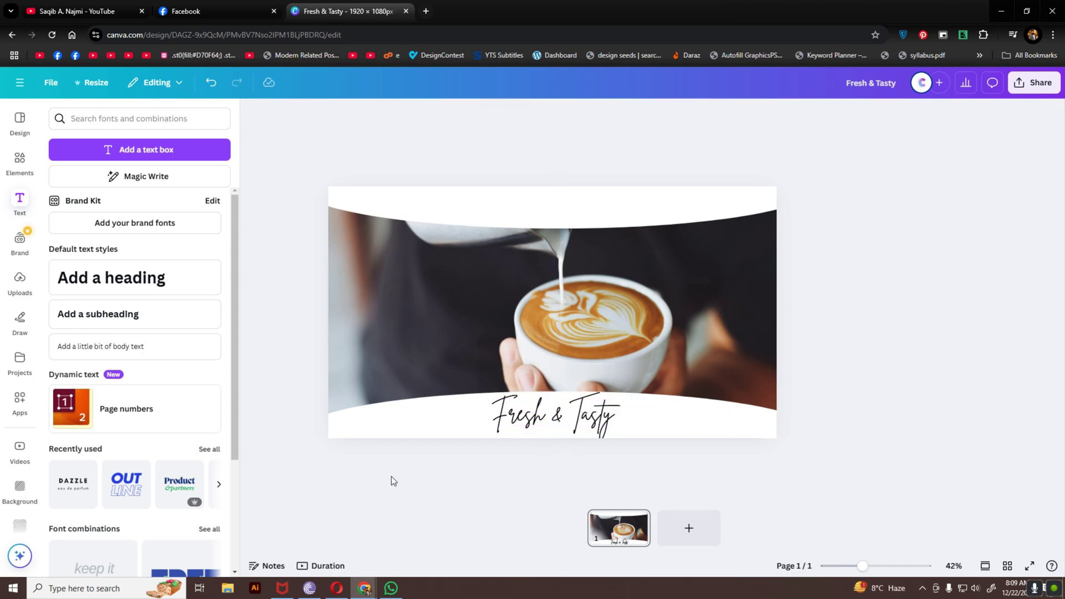
click(599, 430)
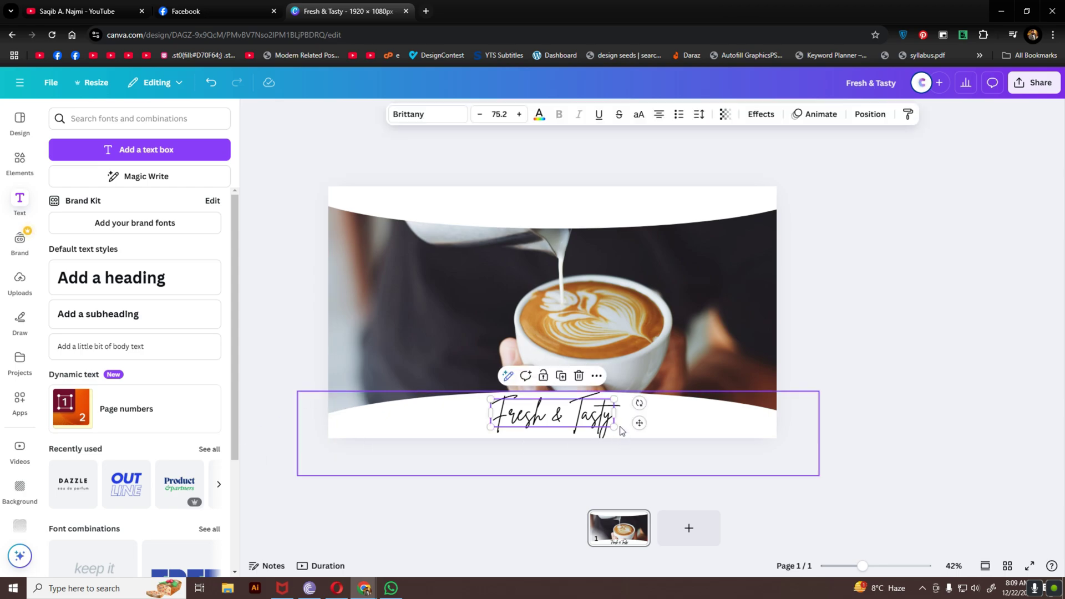
drag(622, 431, 587, 416)
click(539, 115)
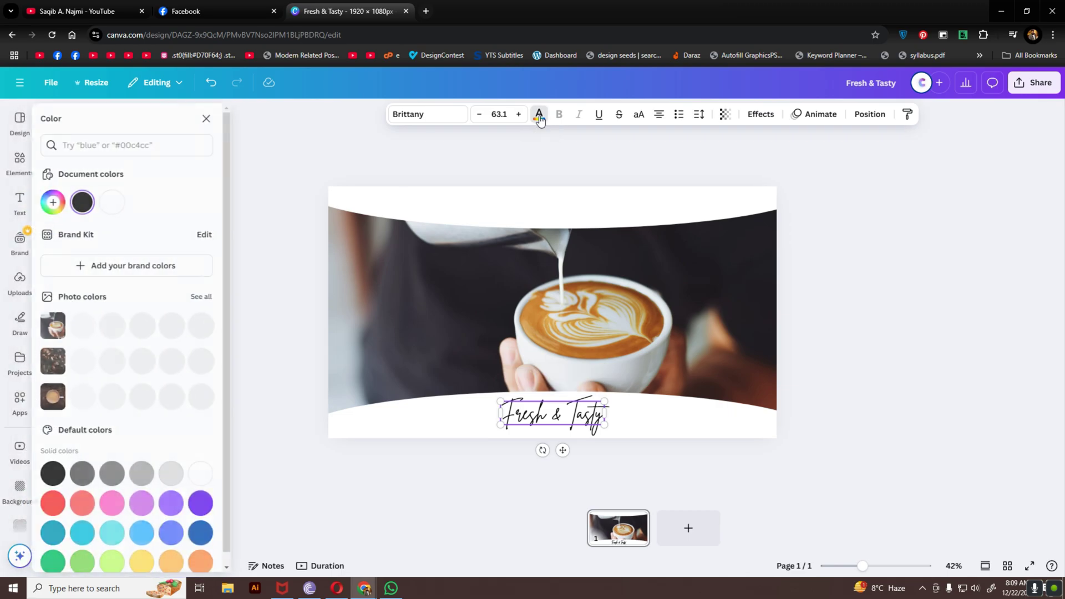
click(189, 331)
click(202, 334)
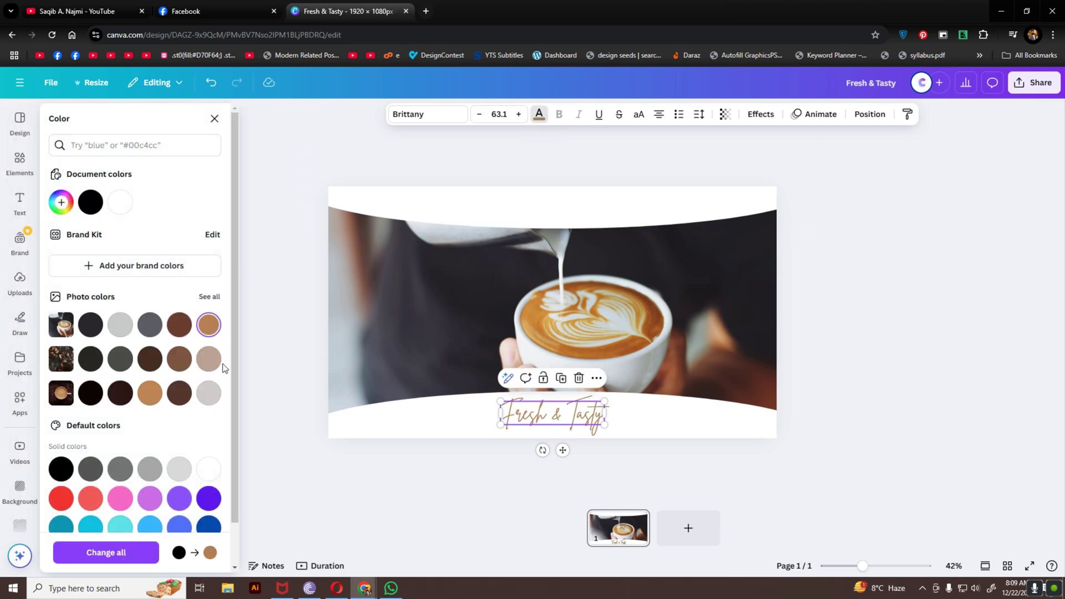
key(Escape)
key(Escape)
- Search graphics for 'coffee logo' and move the coffee-bean logo to the top of the page
click(19, 159)
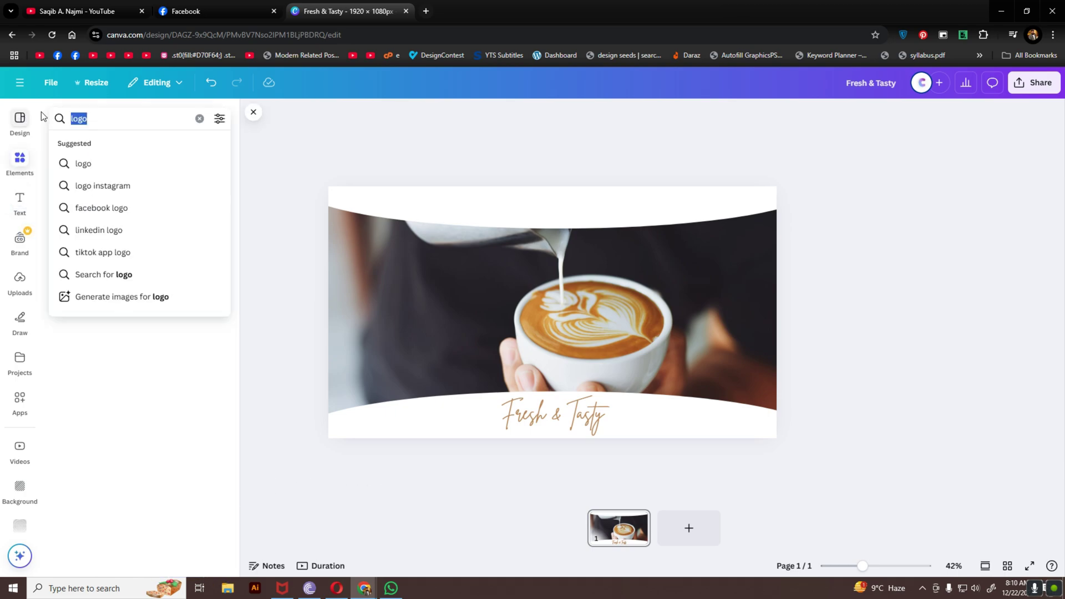
text(coffee logo)
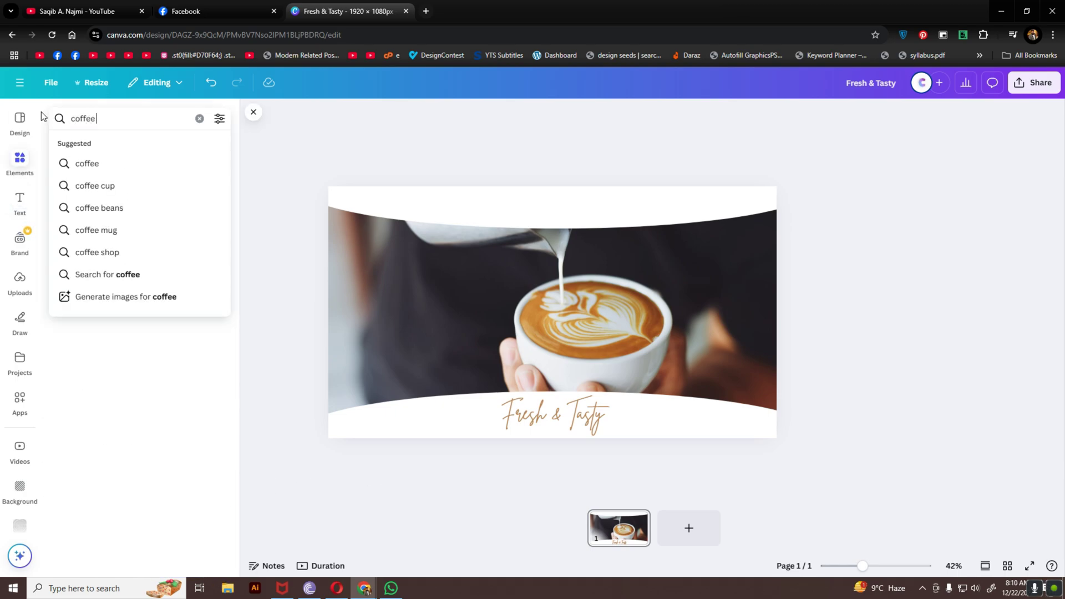
key(Return)
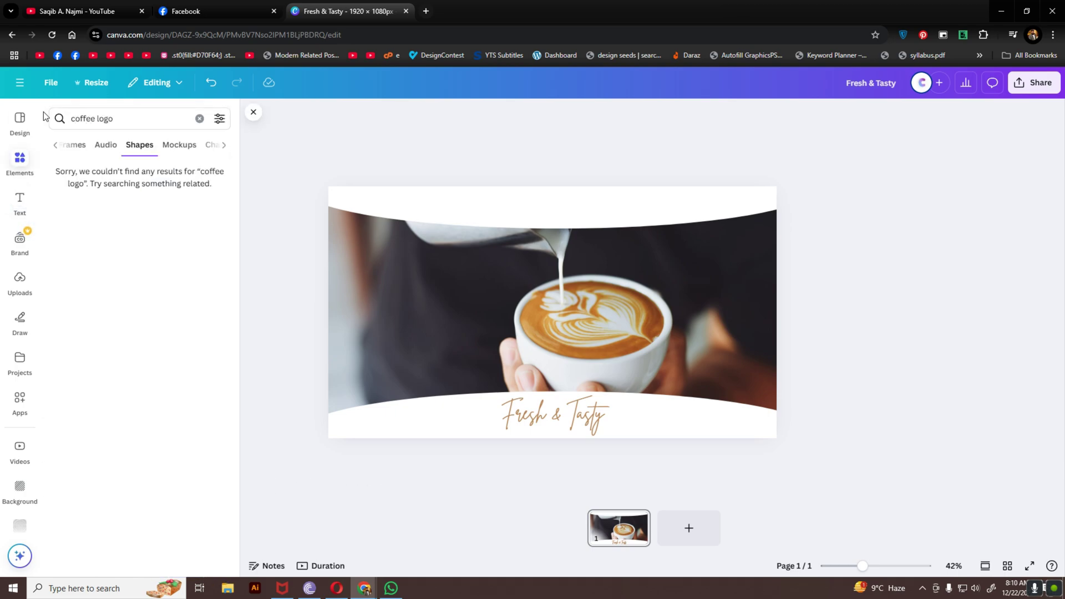
click(75, 155)
click(74, 153)
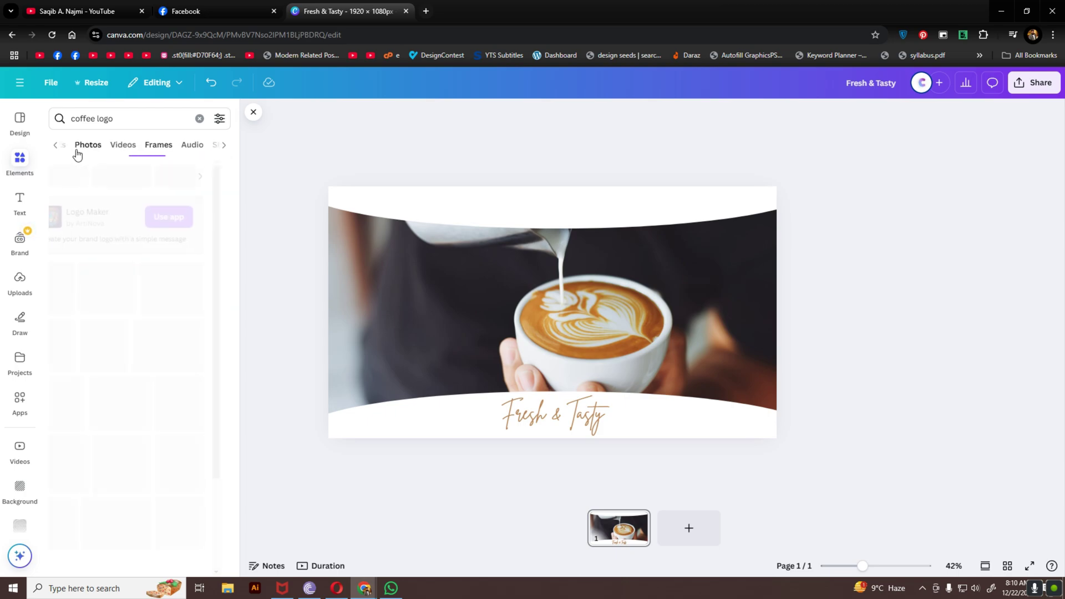
click(72, 153)
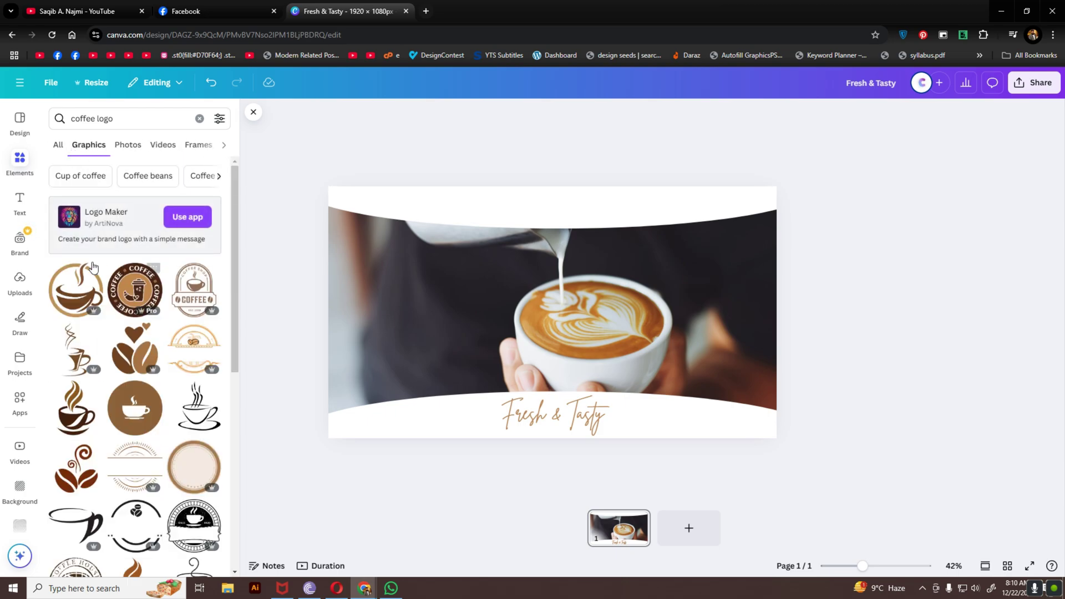
scroll(169, 486, down, 6)
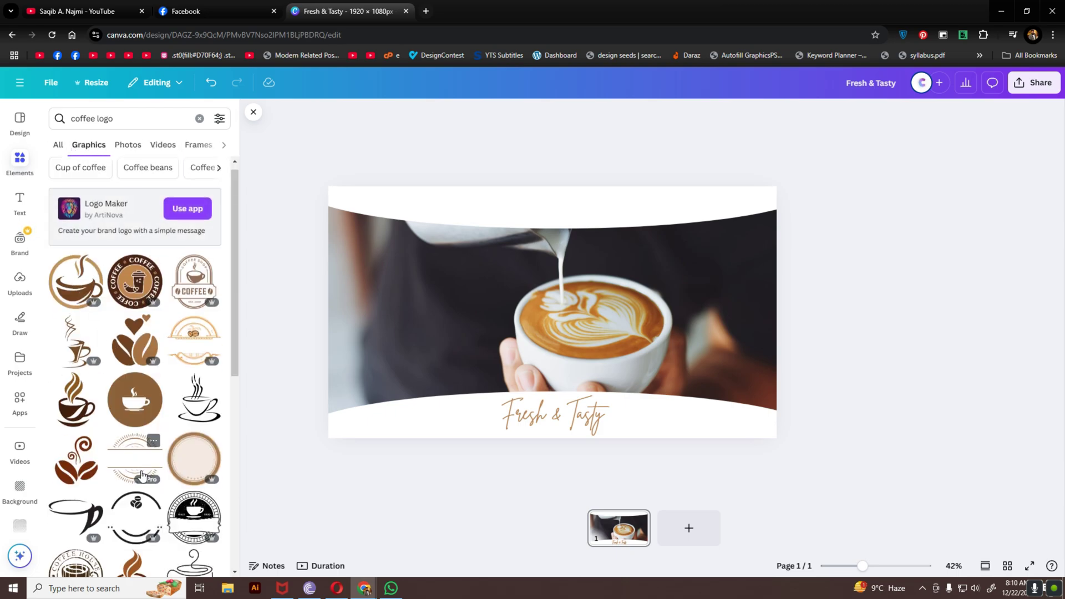
scroll(170, 486, down, 1)
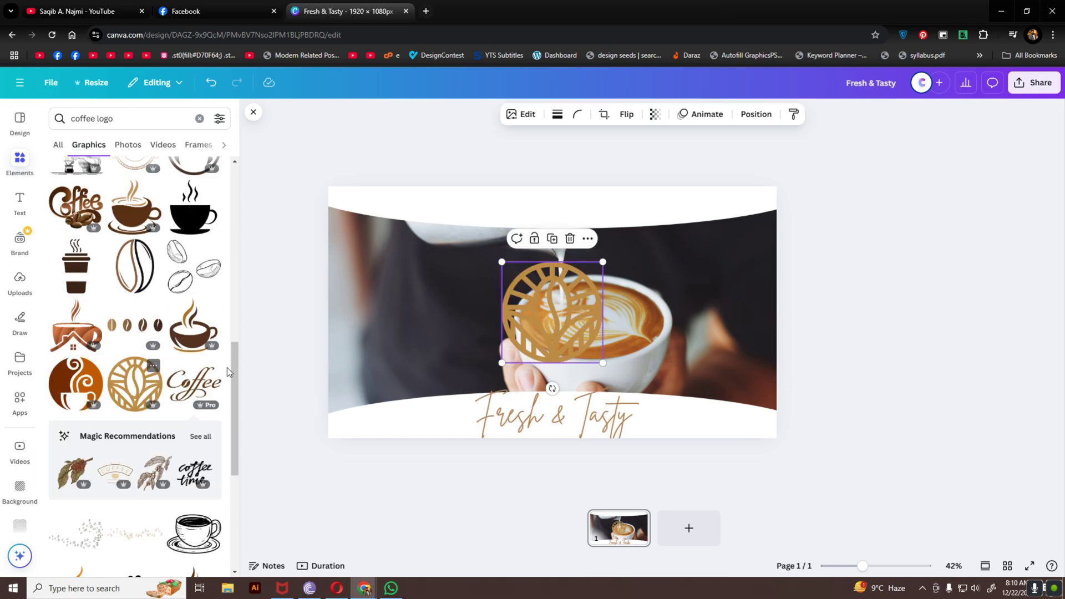
drag(589, 358, 612, 242)
- Raise the top edge of the wide text box across the top of the banner
click(614, 221)
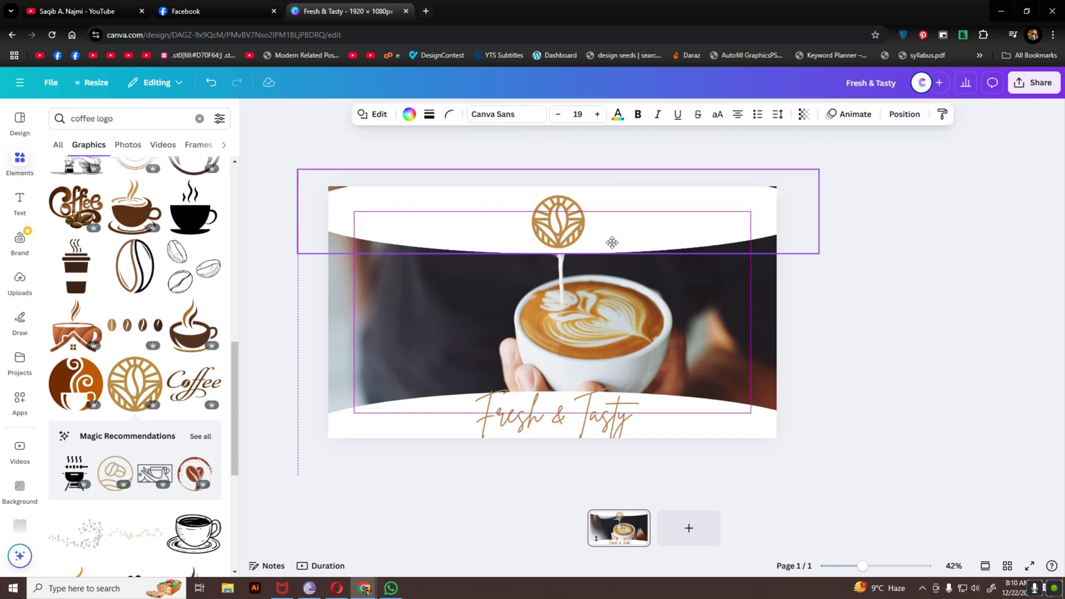
click(558, 222)
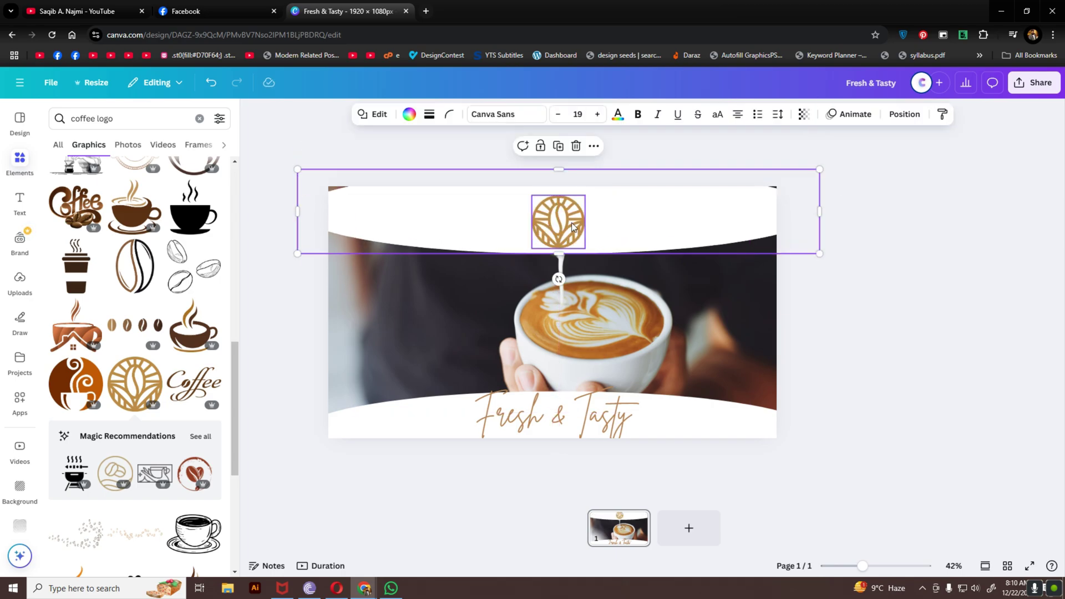
click(419, 204)
drag(559, 170, 565, 125)
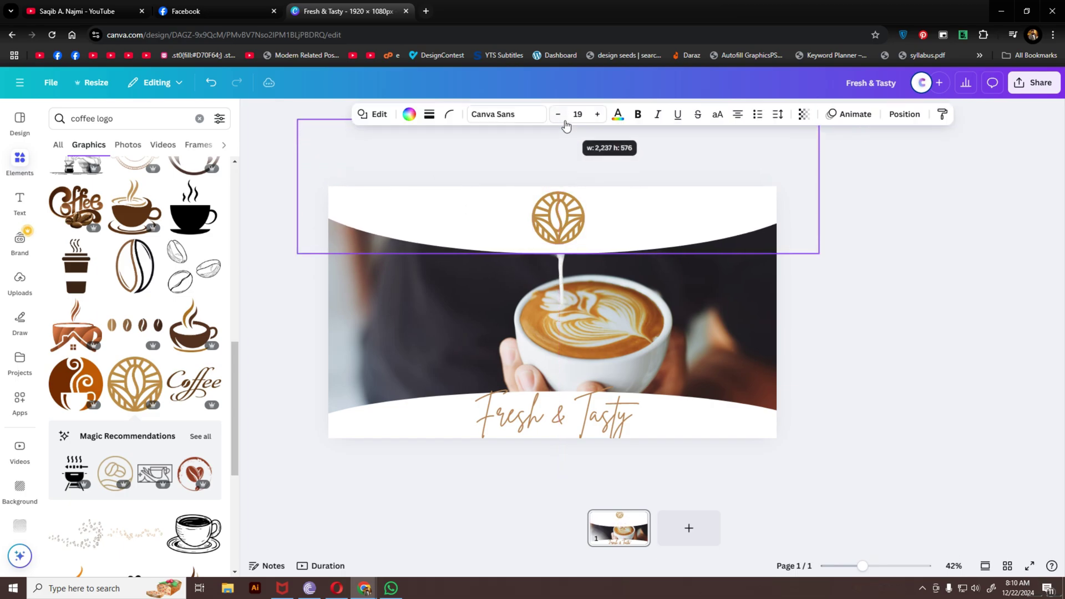
- Shrink 'Fresh & Tasty', move it left, and place a smaller copy beside it
click(811, 314)
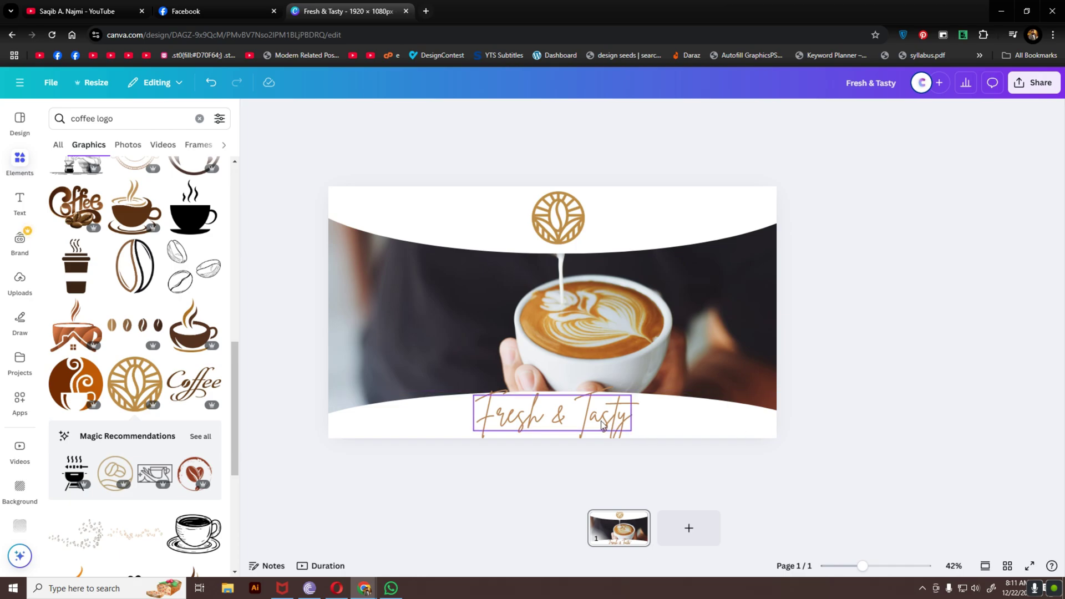
click(621, 419)
drag(646, 438, 576, 413)
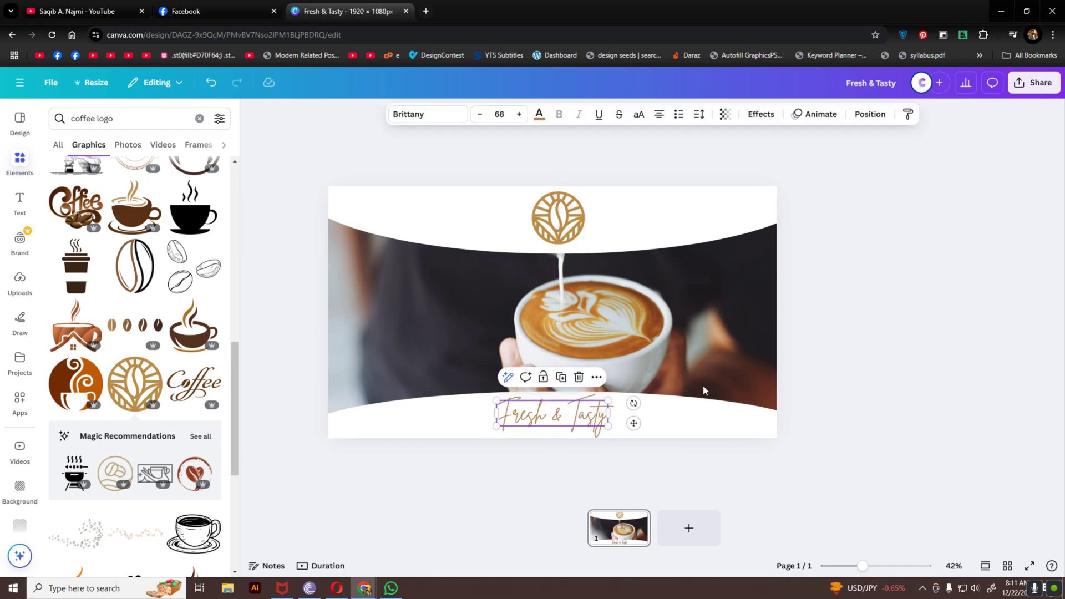
click(859, 366)
drag(554, 416, 460, 416)
key(ctrl+v)
drag(554, 442, 601, 442)
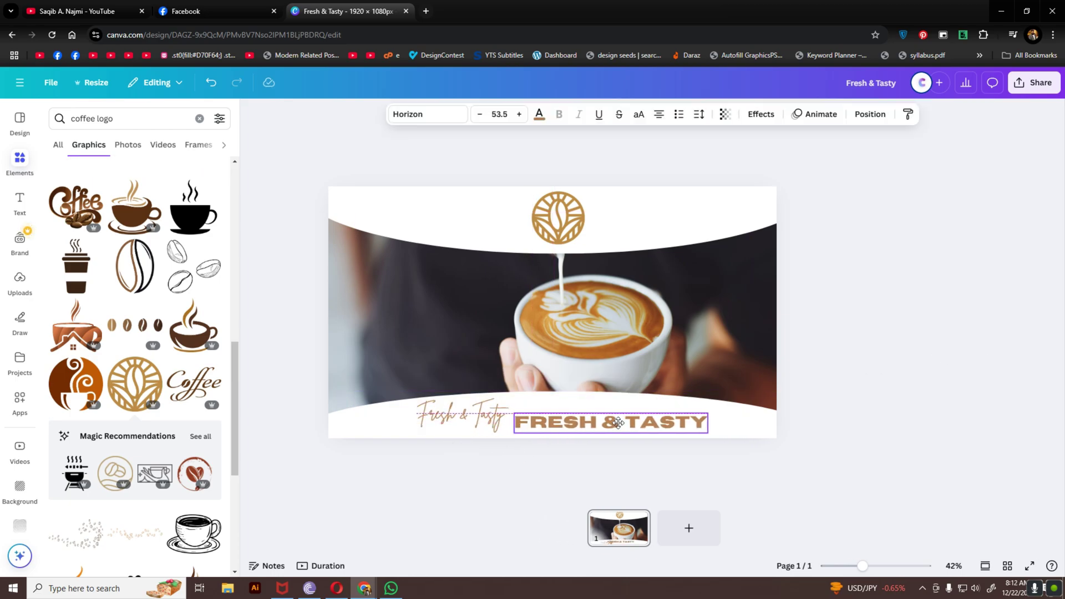
drag(704, 431, 629, 417)
- Retype the copy as 'READY TO DRINK' and align the two bottom text lines
double_click(629, 416)
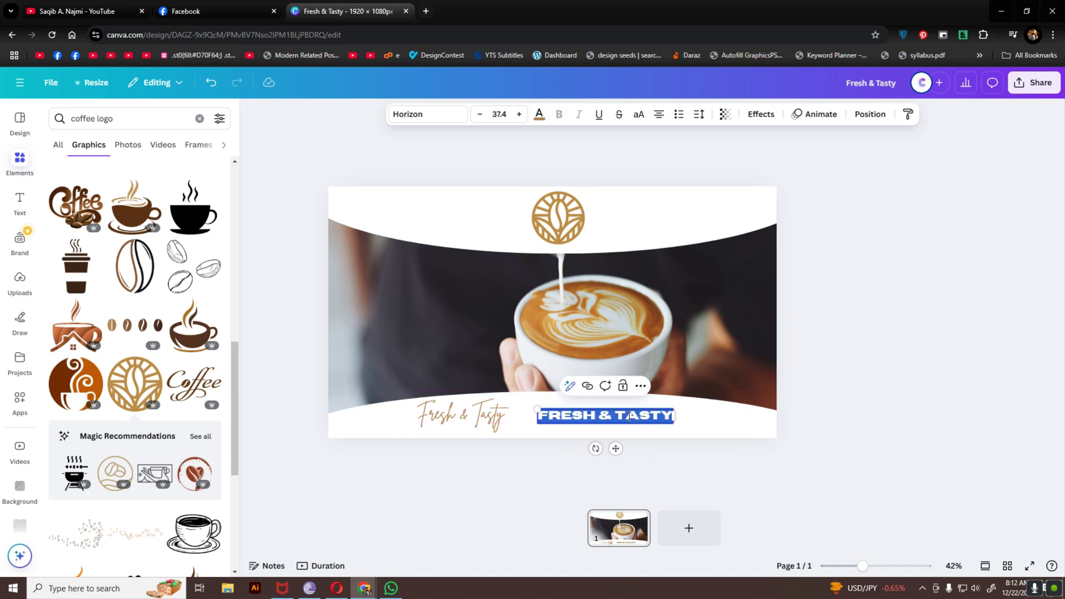
text(READY TO DRINK)
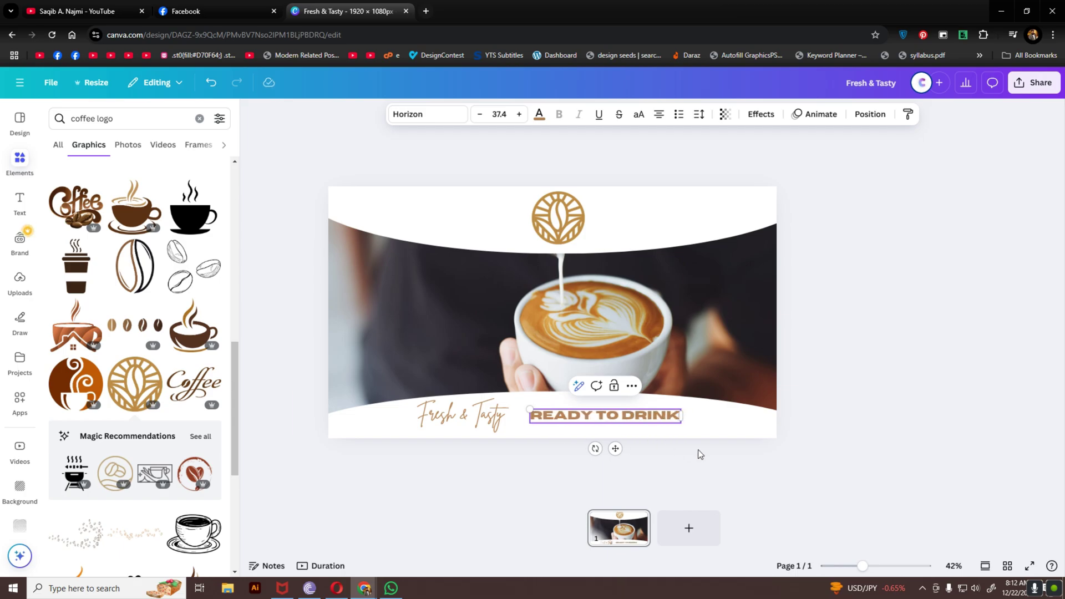
click(822, 459)
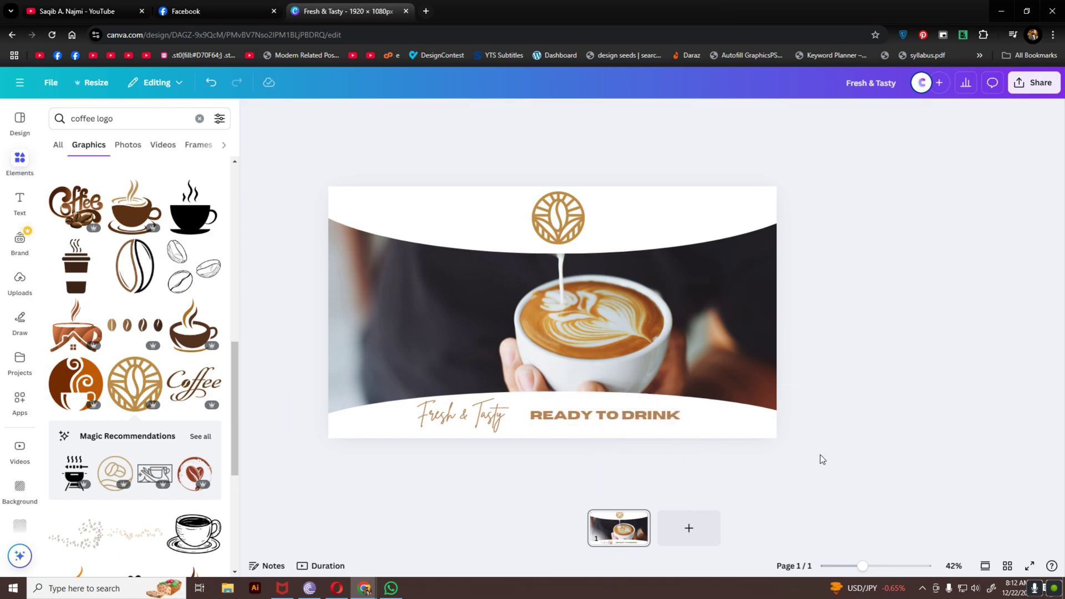
drag(528, 414, 588, 420)
click(510, 416)
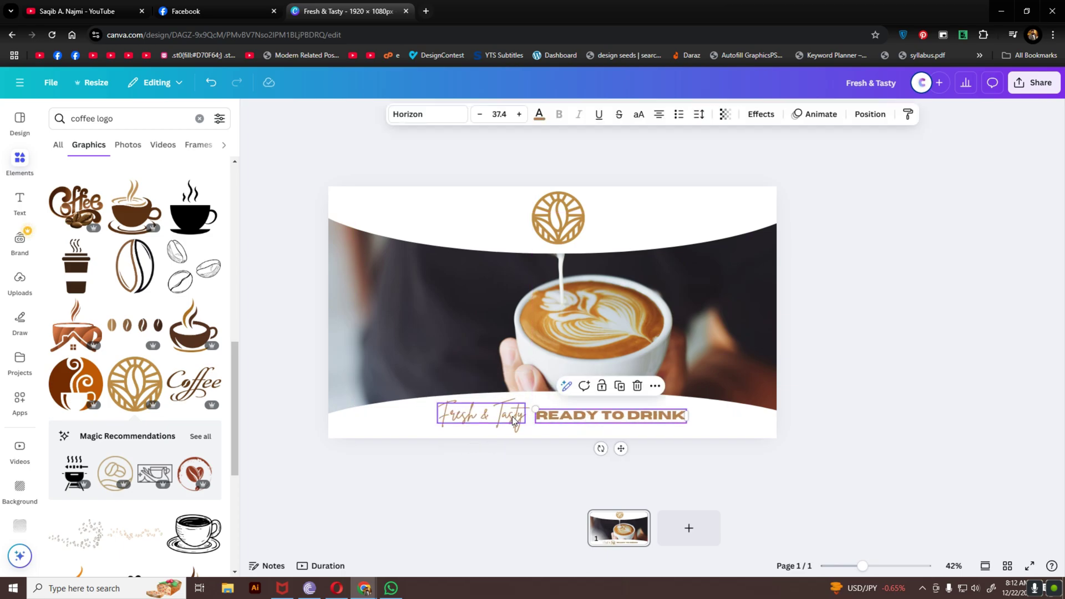
drag(510, 416, 512, 416)
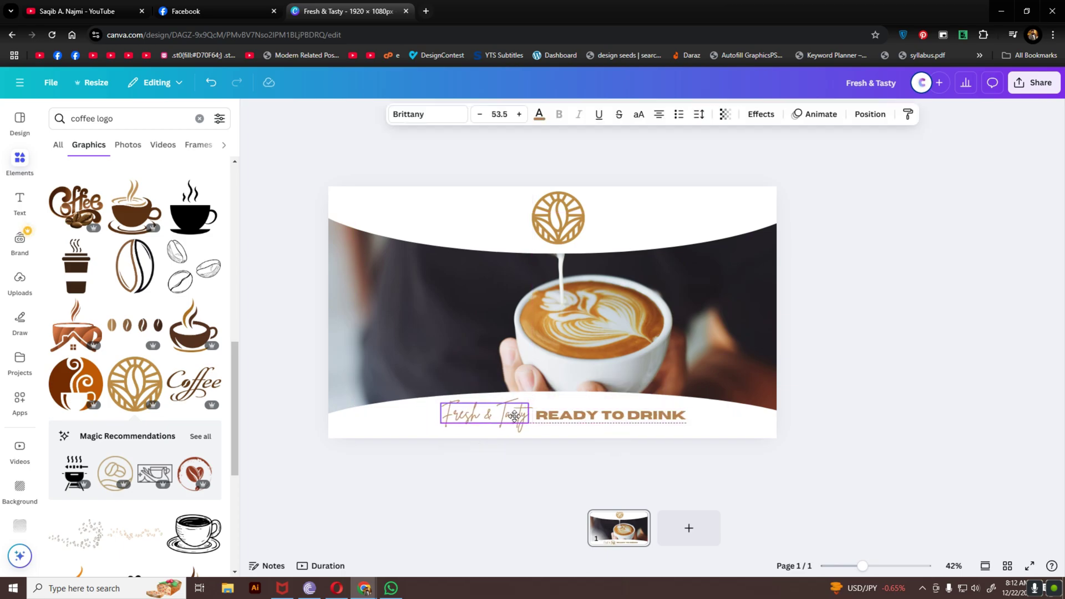
click(592, 416)
drag(593, 415, 596, 415)
- Place a copy of READY TO DRINK beside the top logo
click(922, 435)
click(488, 414)
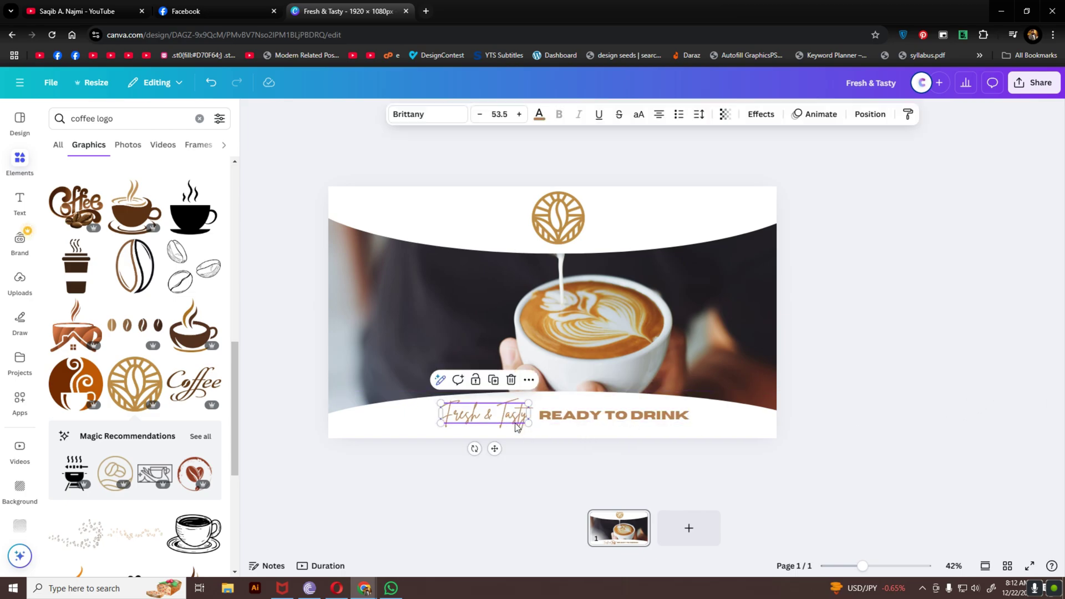
shift+click(610, 415)
drag(610, 414, 506, 222)
- Retype the top copy as BREW, widen its box, and add KING to the logo's right
double_click(506, 219)
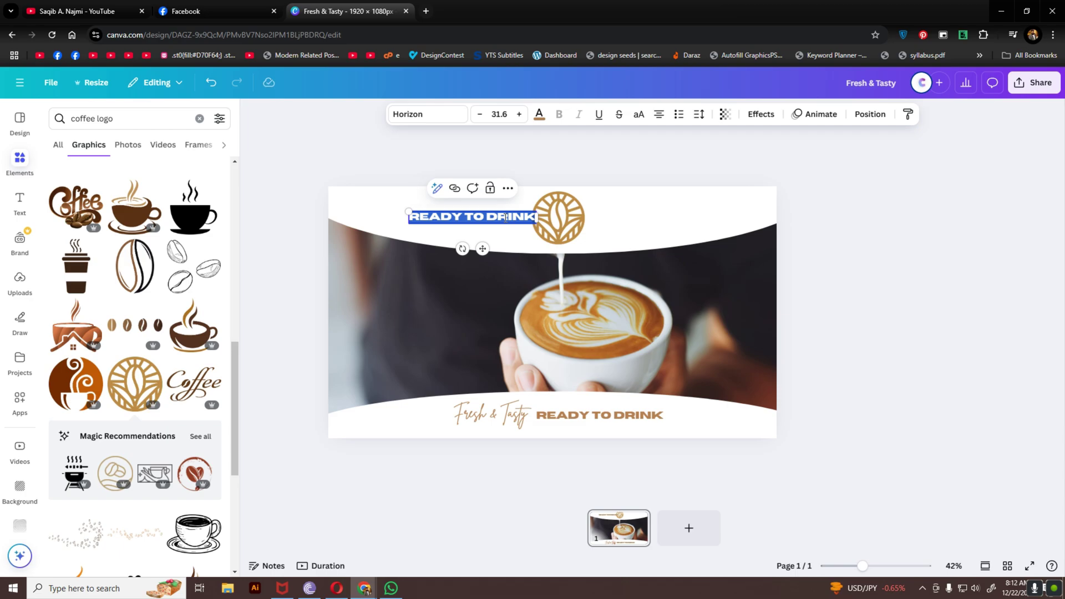
text(BREW)
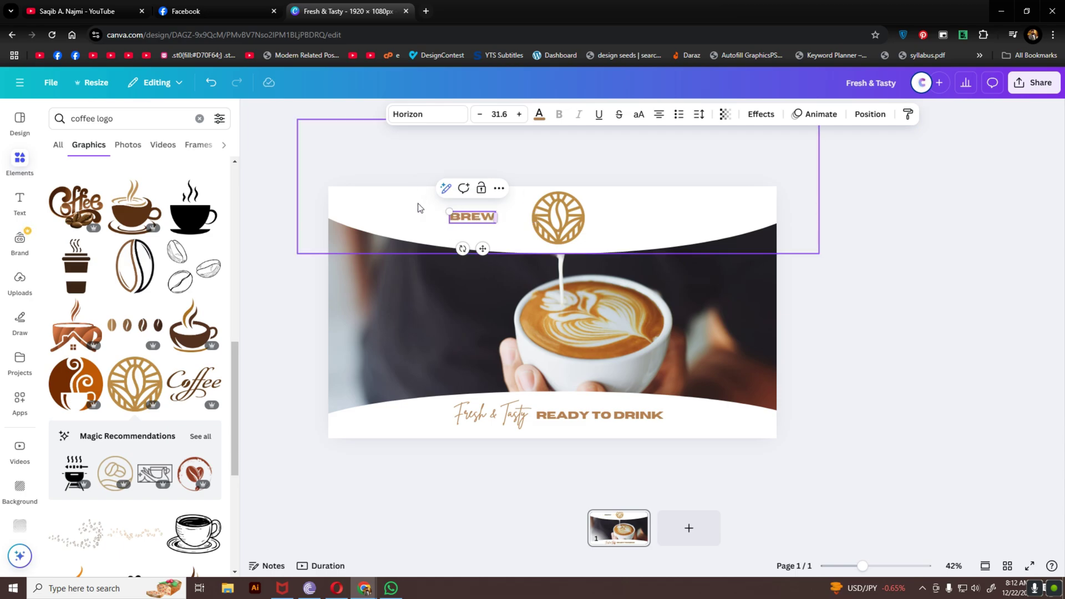
drag(499, 217, 602, 219)
click(494, 235)
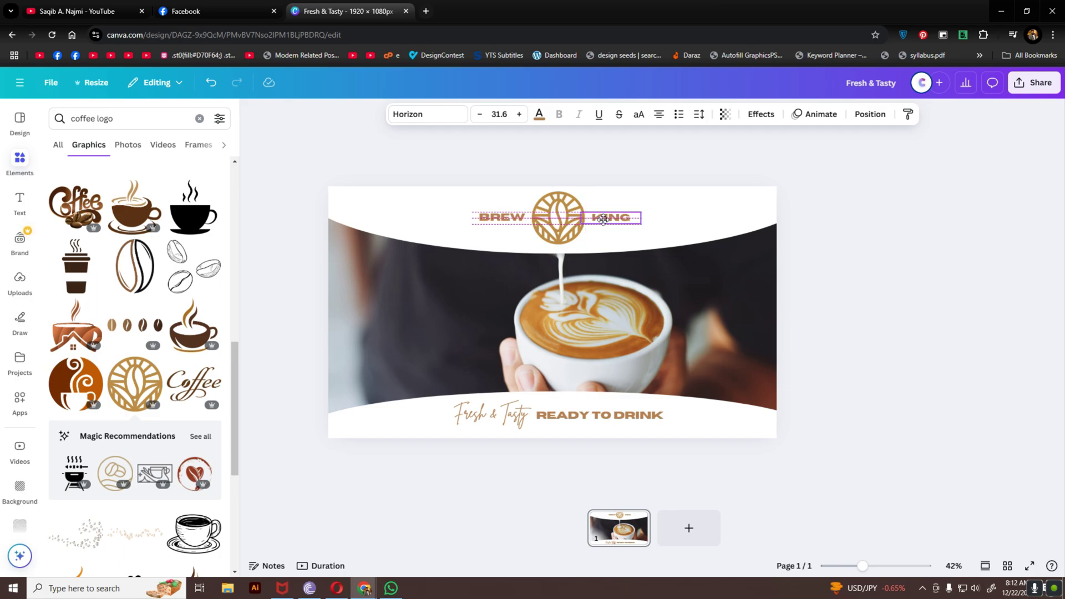
- Change the READY TO DRINK text colour to light grey
click(877, 260)
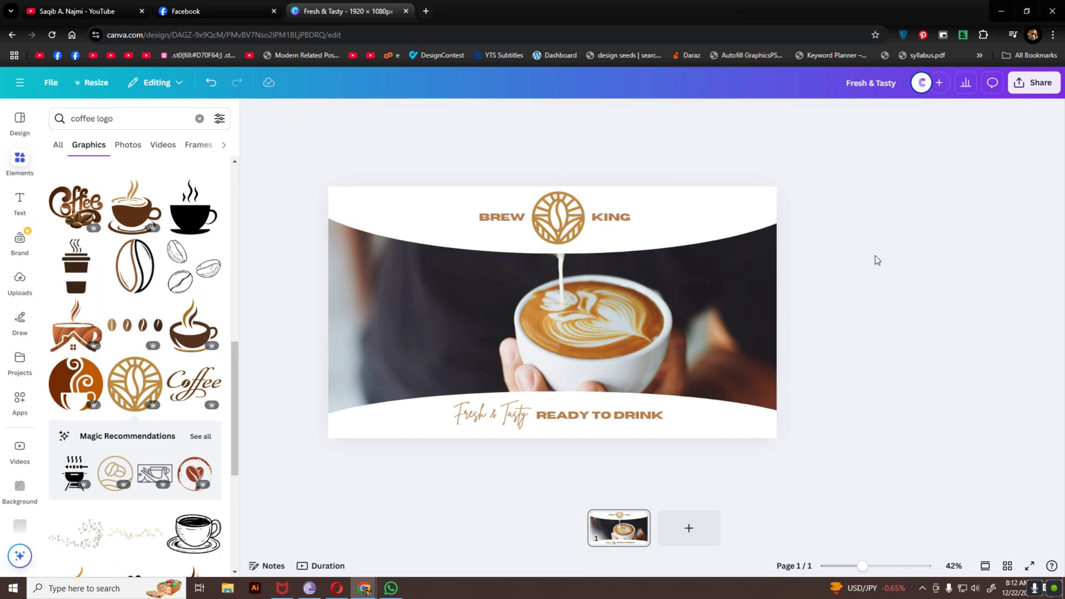
click(601, 416)
click(539, 114)
click(209, 393)
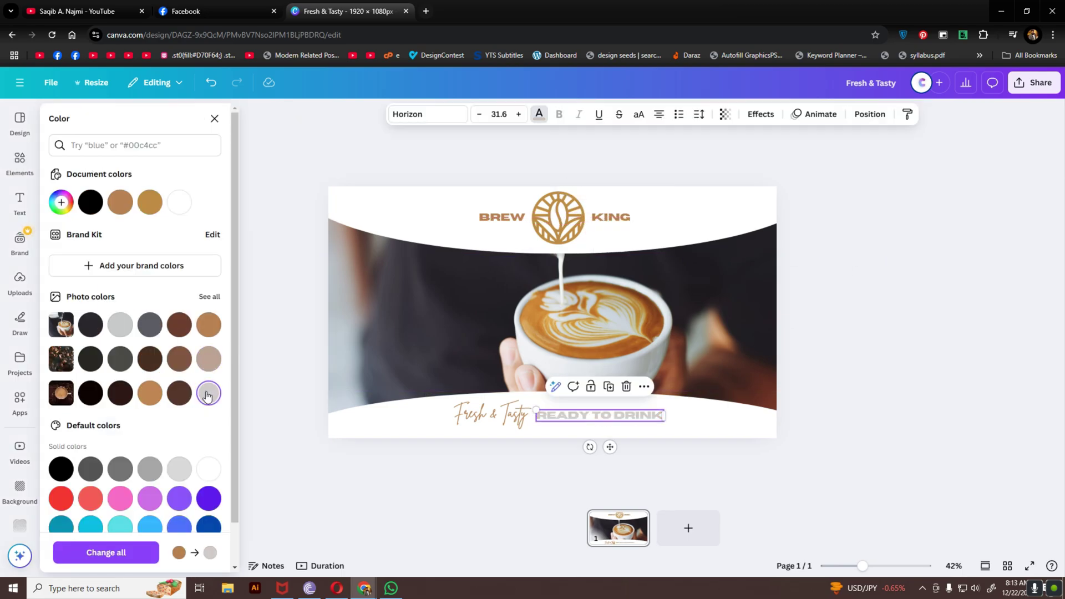
click(379, 497)
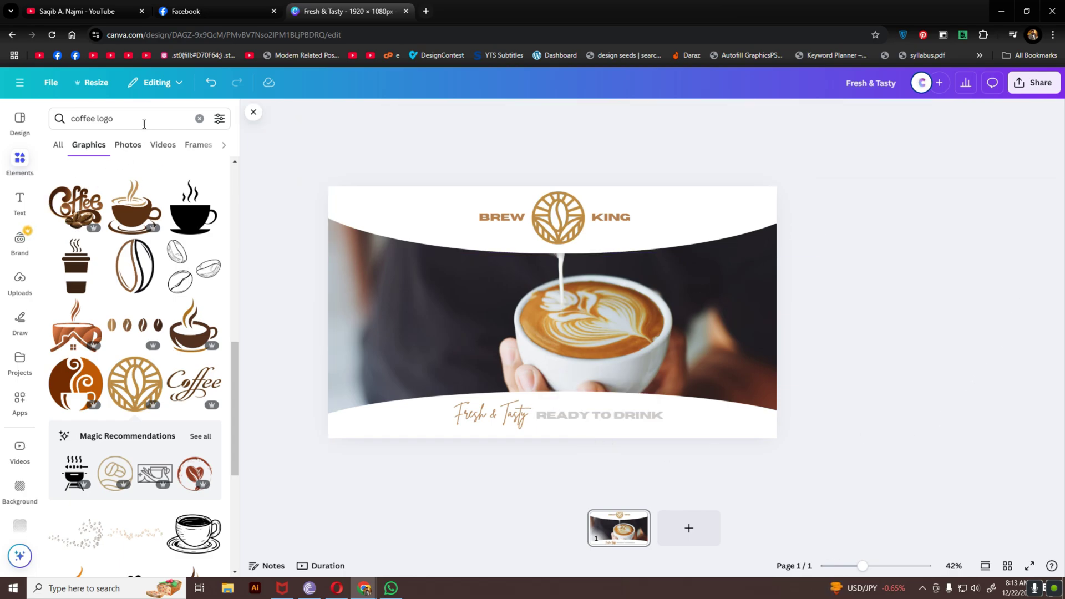
- Search Elements for 'coffee stain' and place a splash at the top-left, rotated to about -108°
click(83, 119)
click(110, 118)
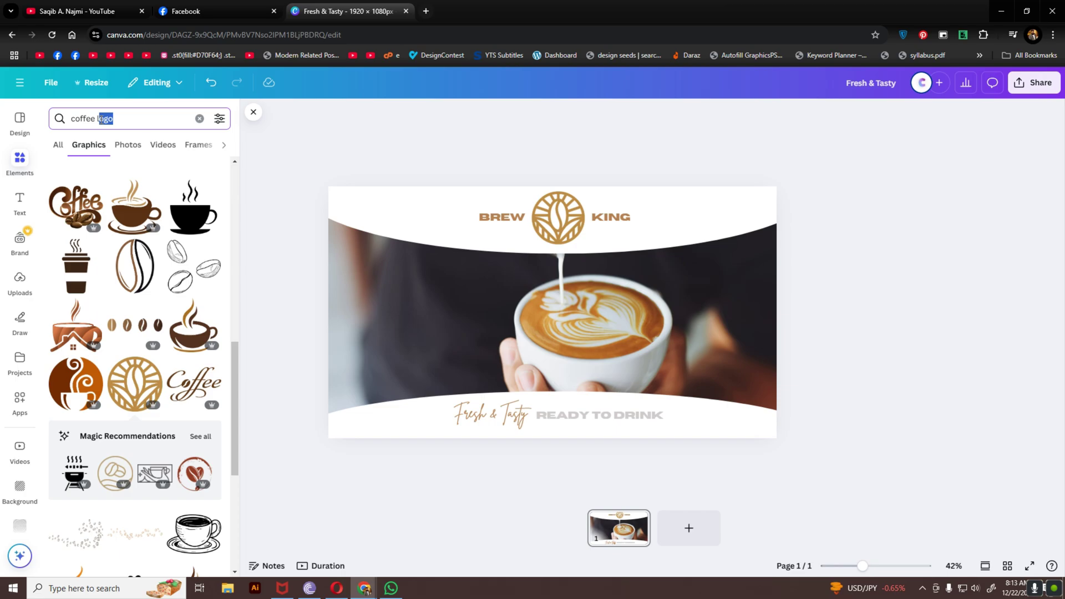
text(stain)
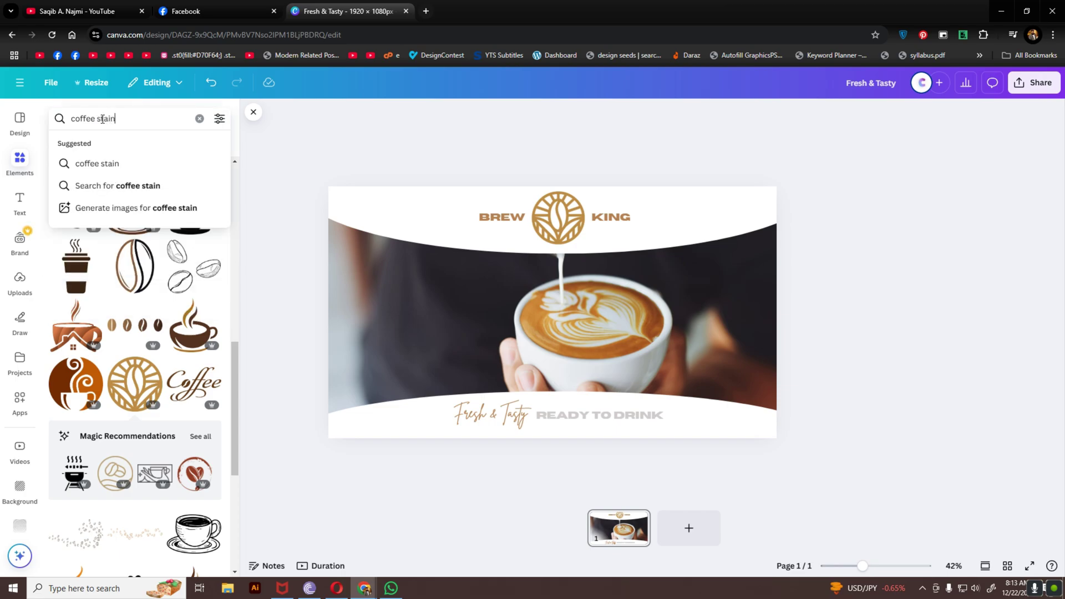
key(Return)
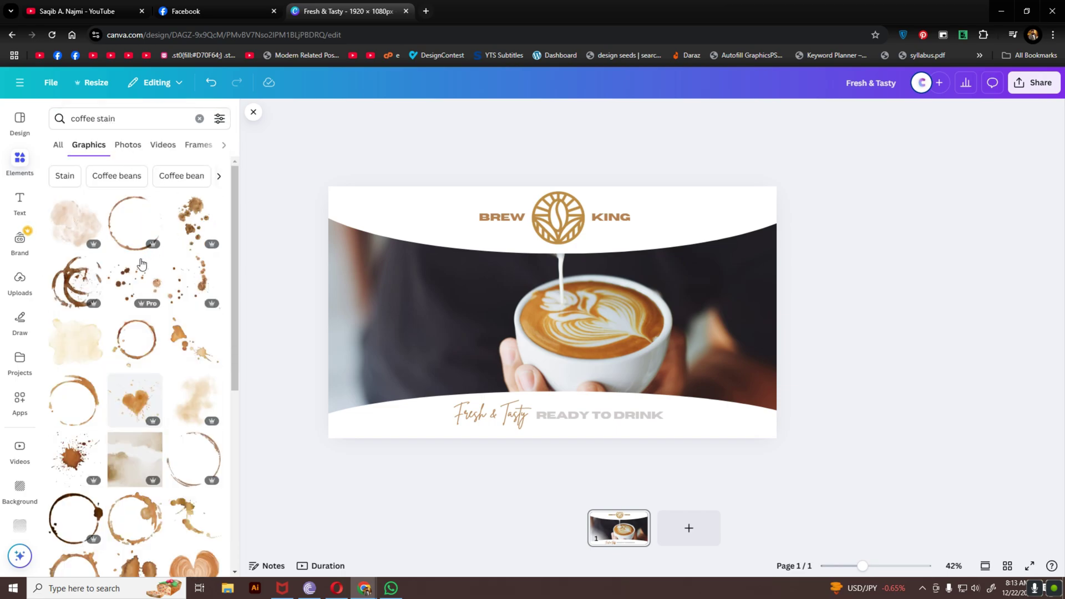
click(197, 228)
drag(548, 294, 408, 237)
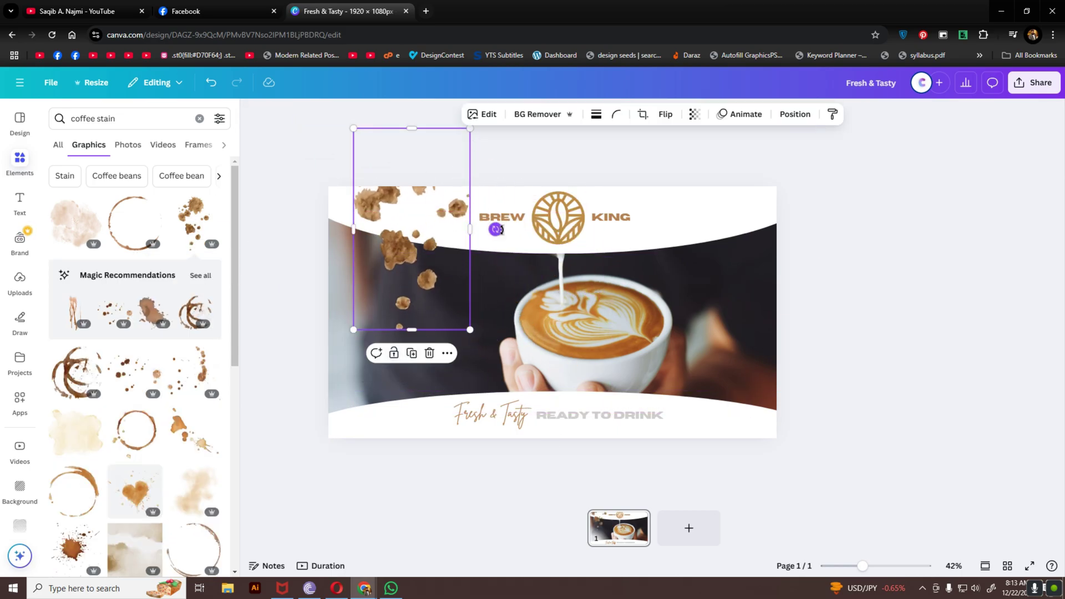
drag(376, 353, 397, 171)
drag(382, 250, 426, 188)
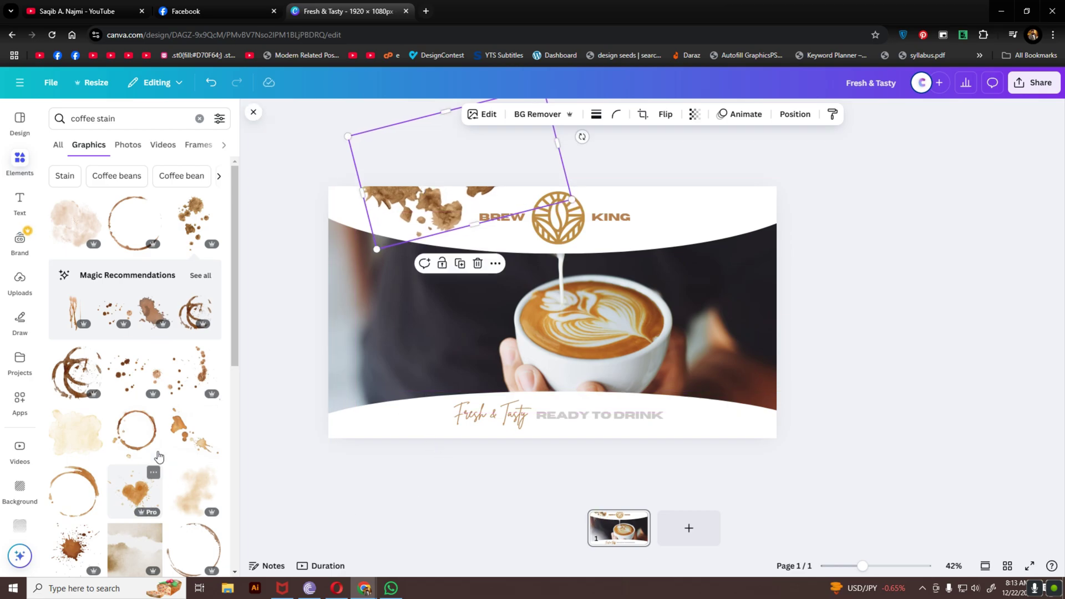
- Add a second coffee stain at the bottom-right corner, then select all banner elements
drag(185, 442, 750, 413)
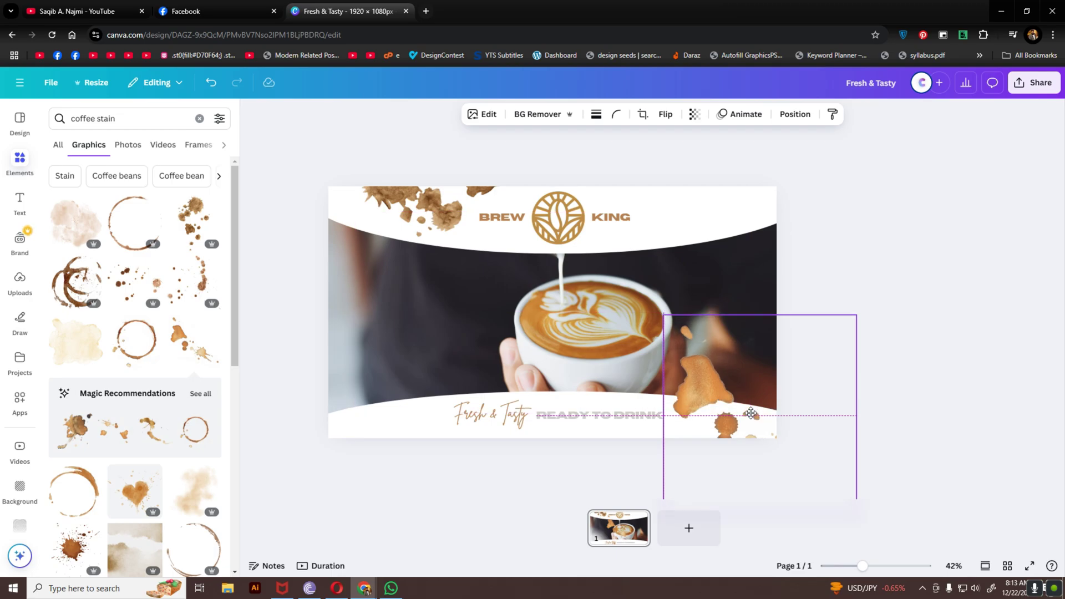
drag(751, 413, 751, 413)
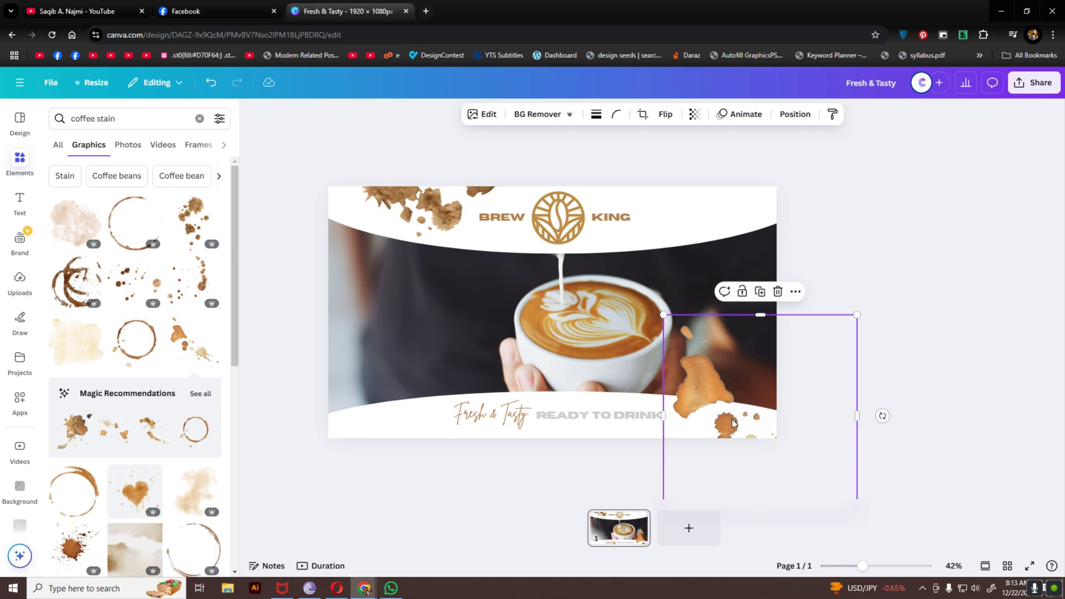
drag(452, 485, 847, 188)
right_click(613, 206)
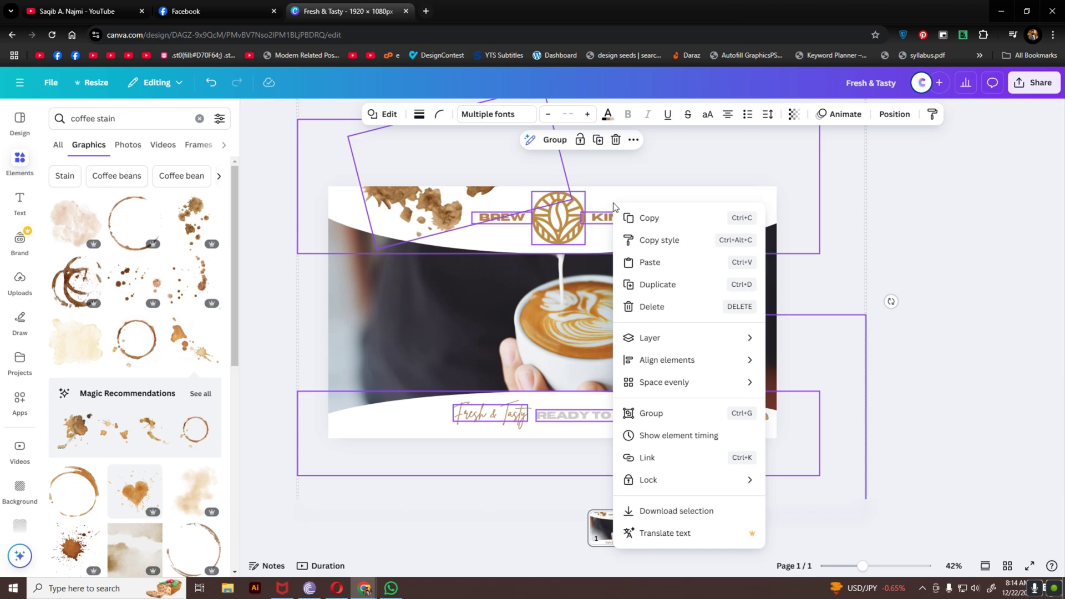
- Group the selected elements, show pages as a timeline, and duplicate the first page
click(651, 413)
key(Escape)
key(Escape)
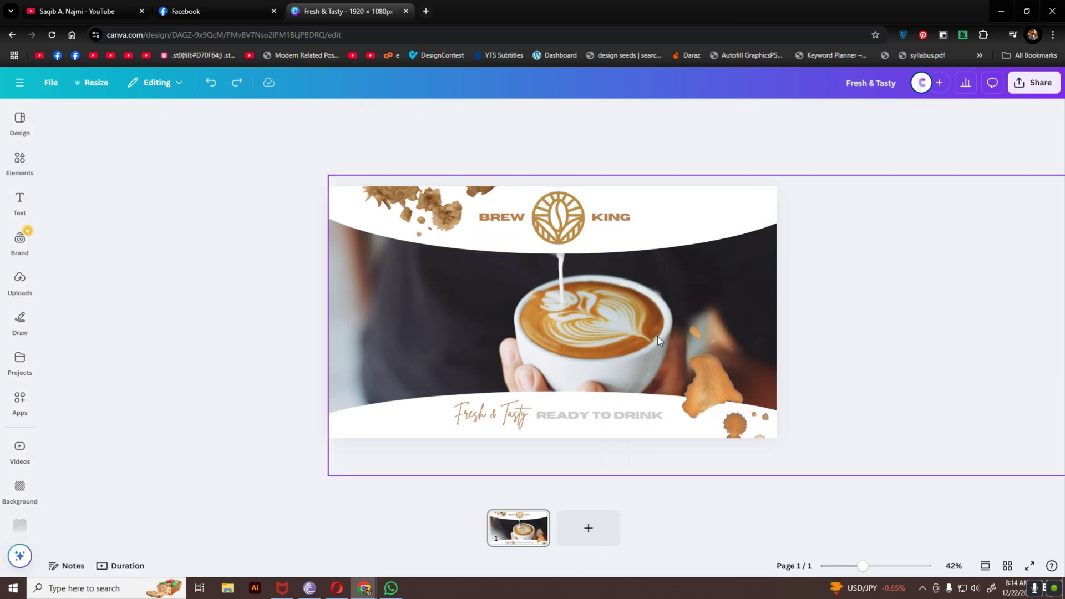
click(122, 565)
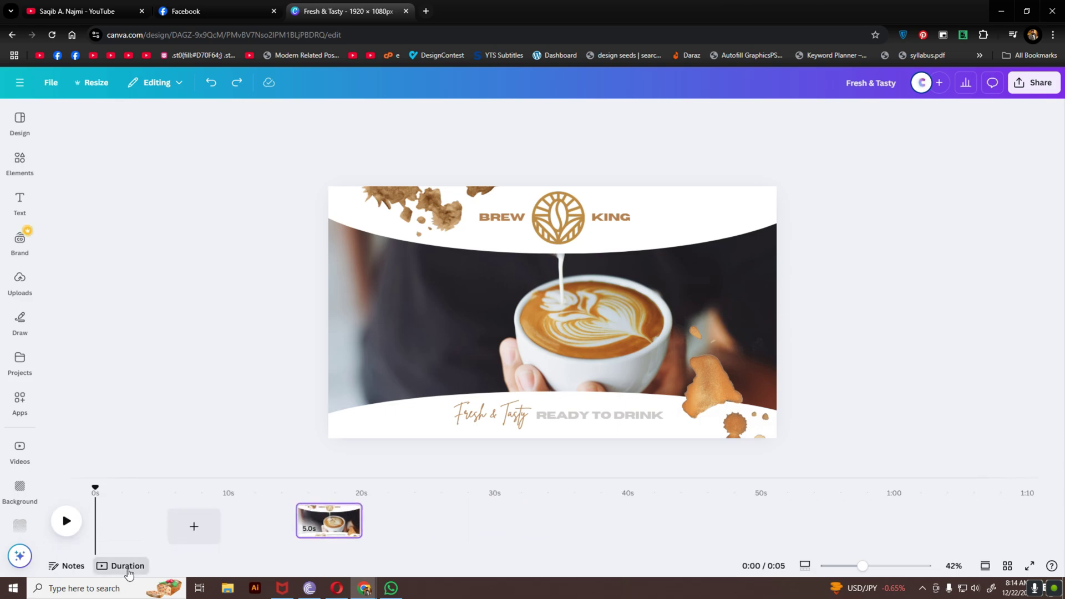
right_click(133, 527)
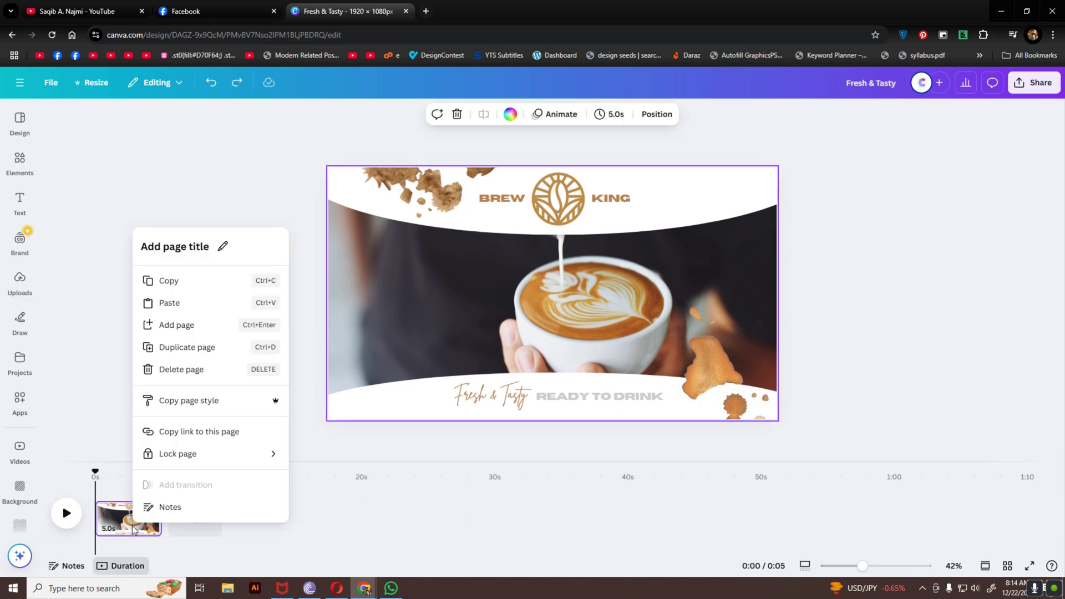
click(189, 347)
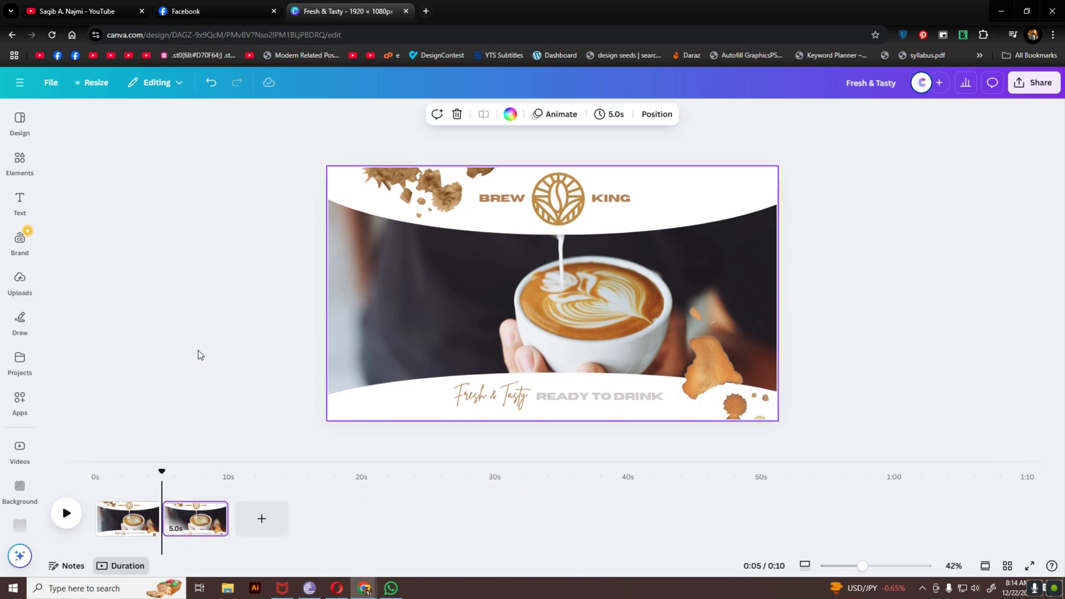
- On page 2, move the latte photo off to reveal coffee beans and enlarge the right splash
drag(427, 195, 421, 203)
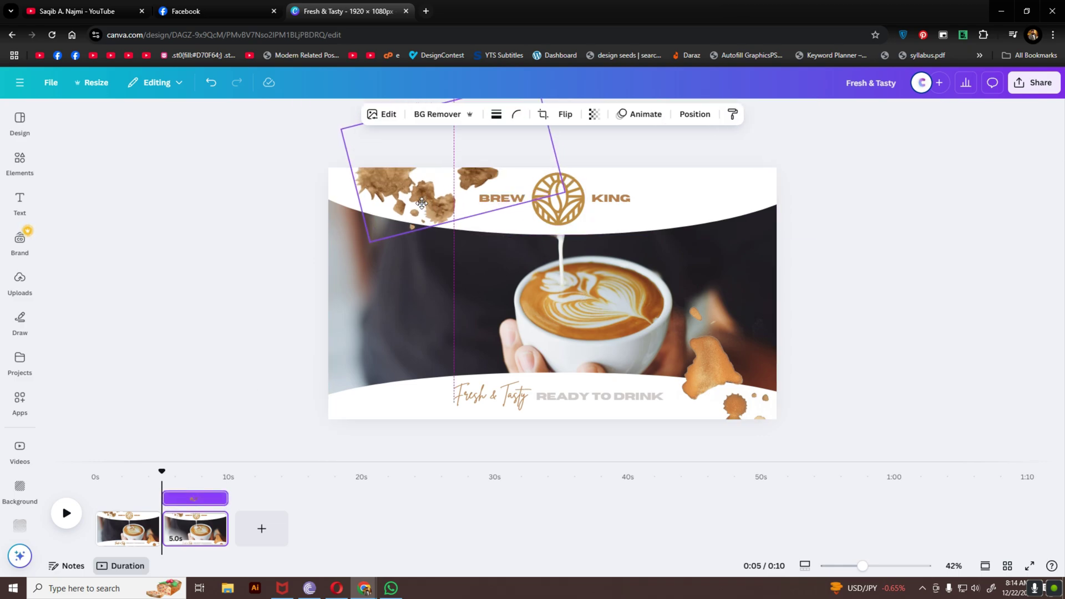
drag(732, 386, 731, 375)
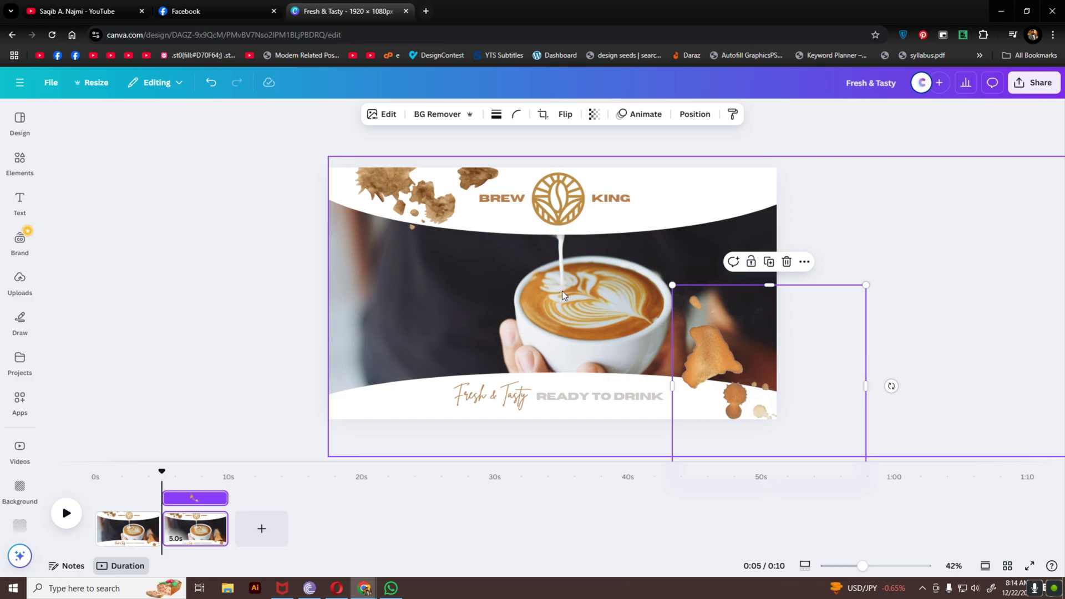
drag(562, 294, 285, 287)
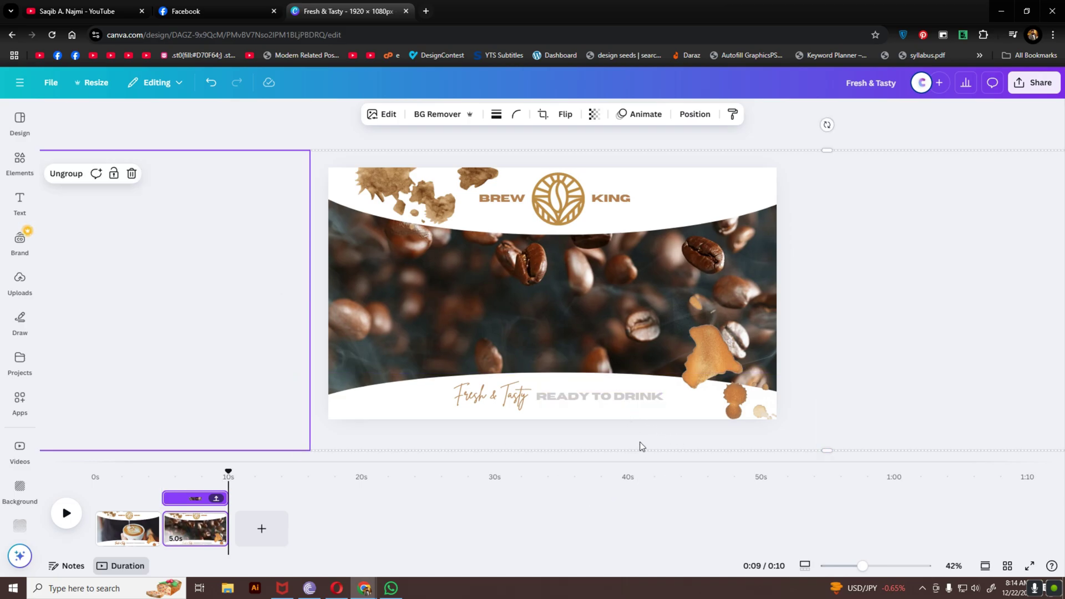
click(738, 371)
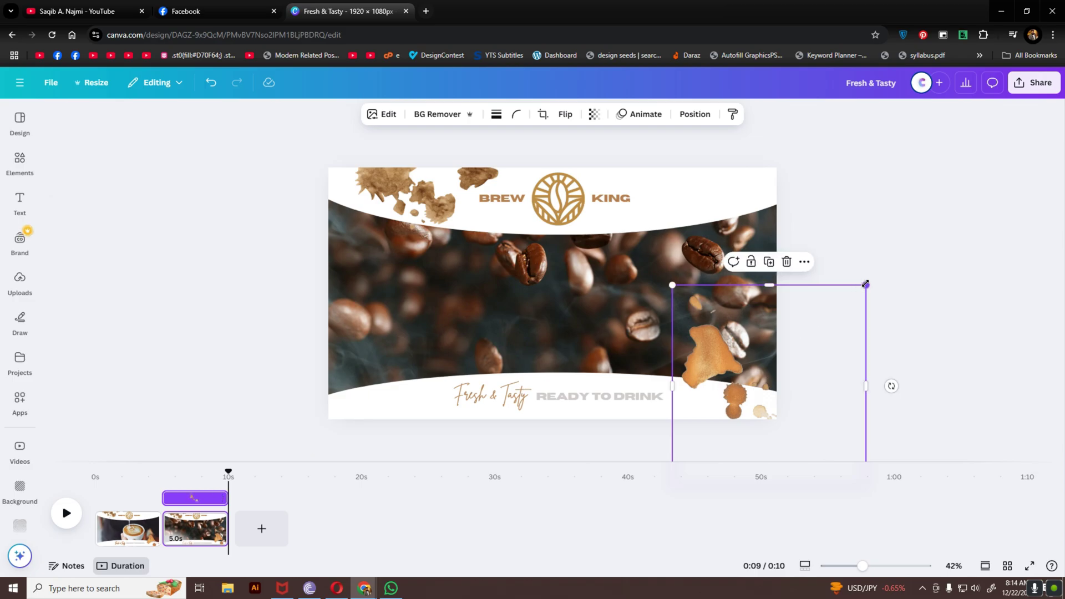
drag(866, 284, 888, 262)
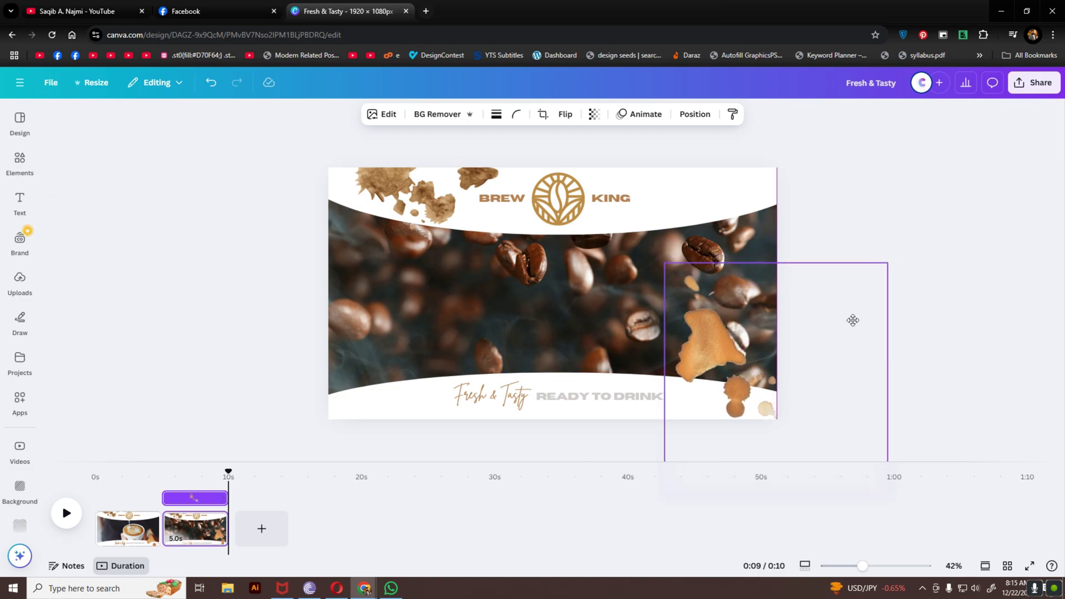
drag(852, 320, 860, 312)
click(411, 211)
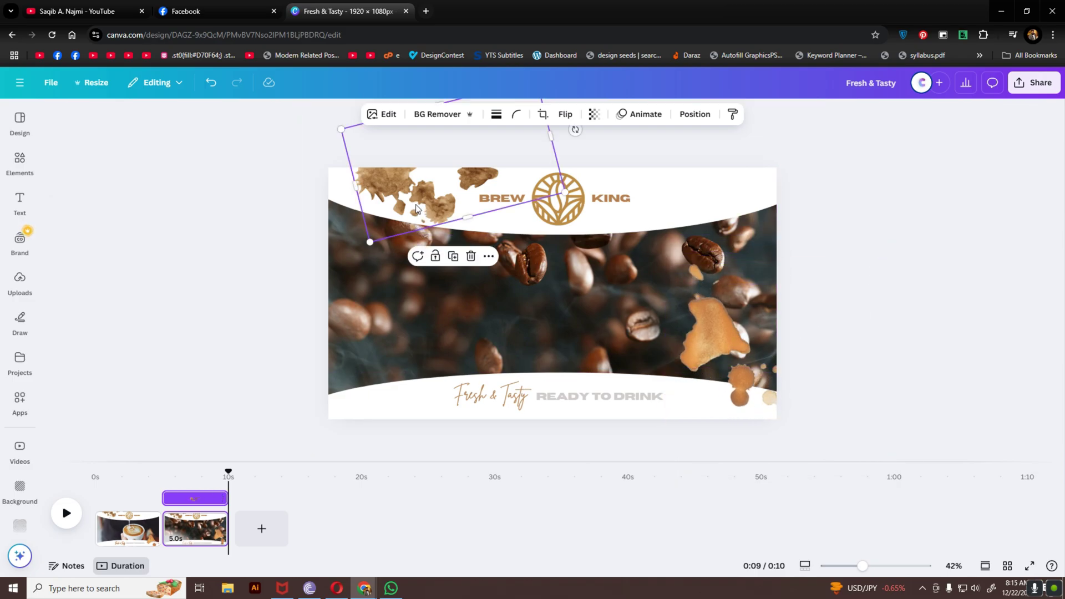
drag(410, 211, 415, 207)
- Duplicate page 2, move the bean photo off to reveal the cup-on-beans image, and reposition both stains
right_click(205, 536)
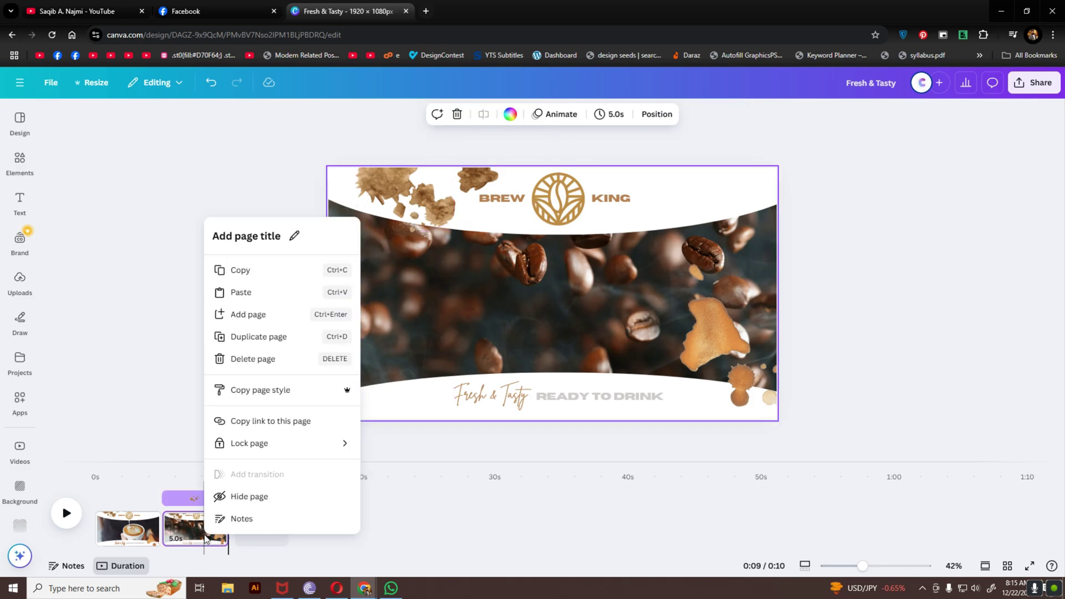
click(257, 337)
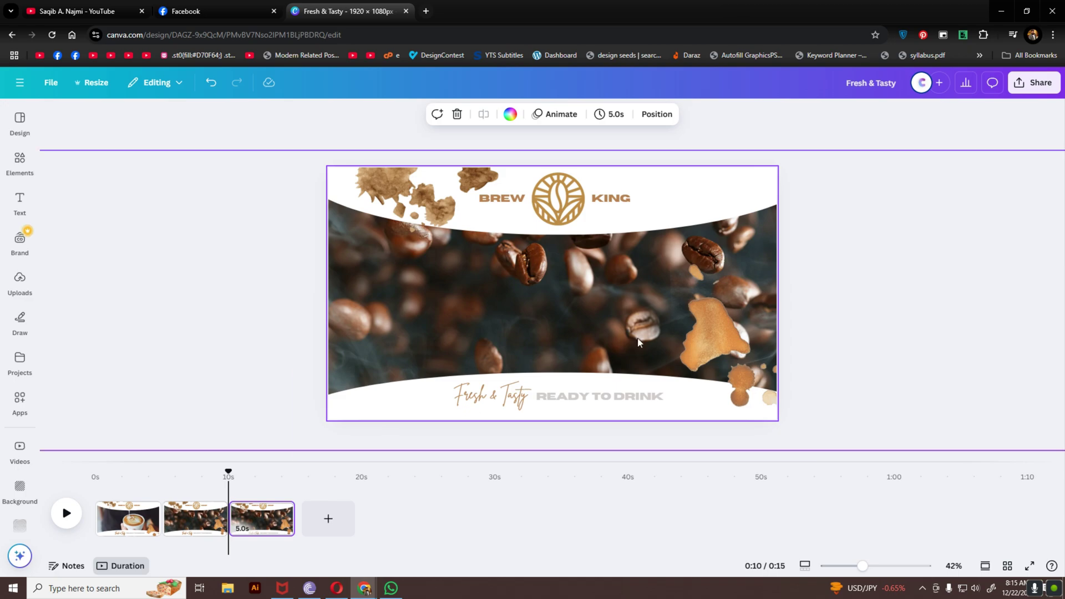
click(550, 316)
drag(550, 317, 102, 307)
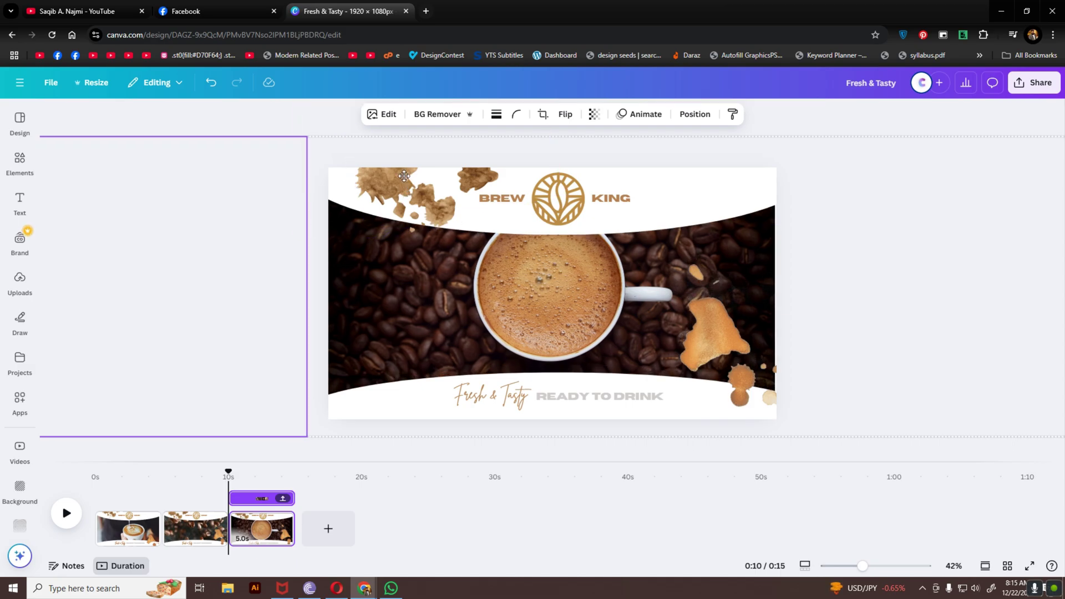
click(820, 347)
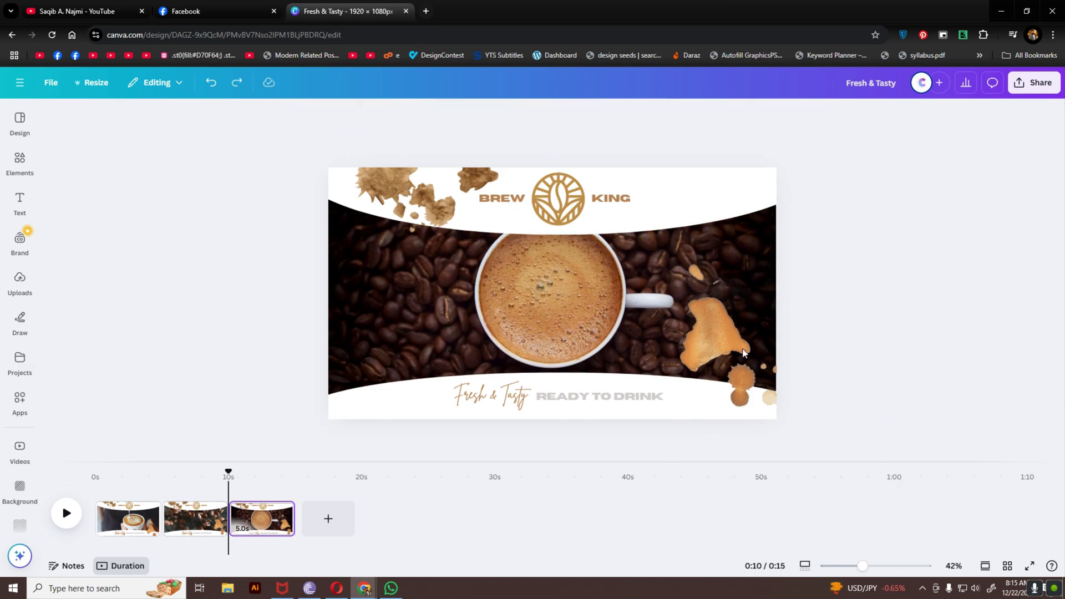
click(710, 353)
drag(710, 353, 726, 383)
click(435, 161)
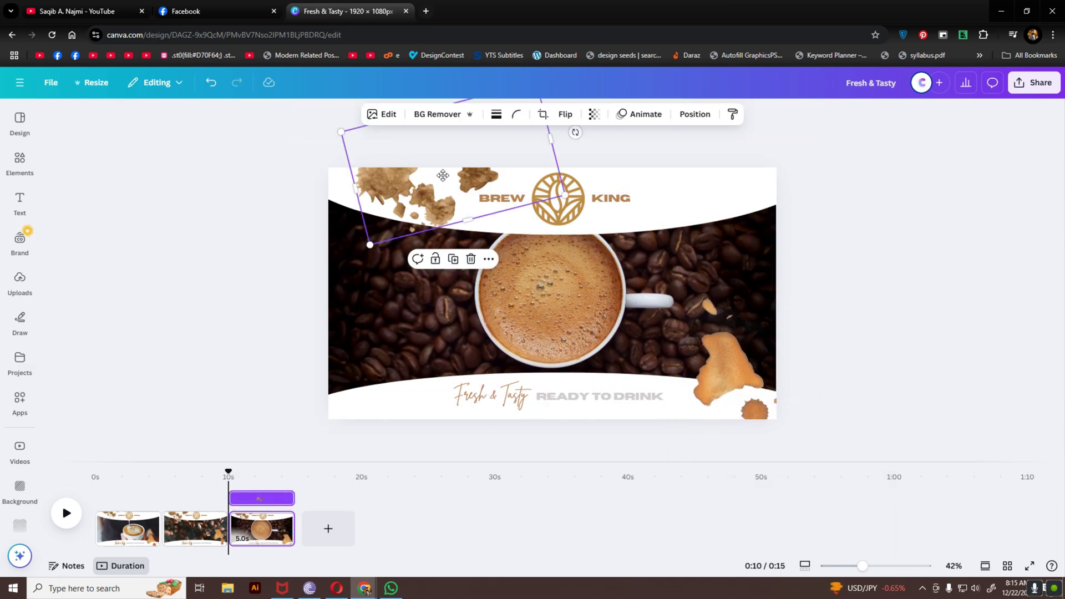
drag(435, 162, 419, 200)
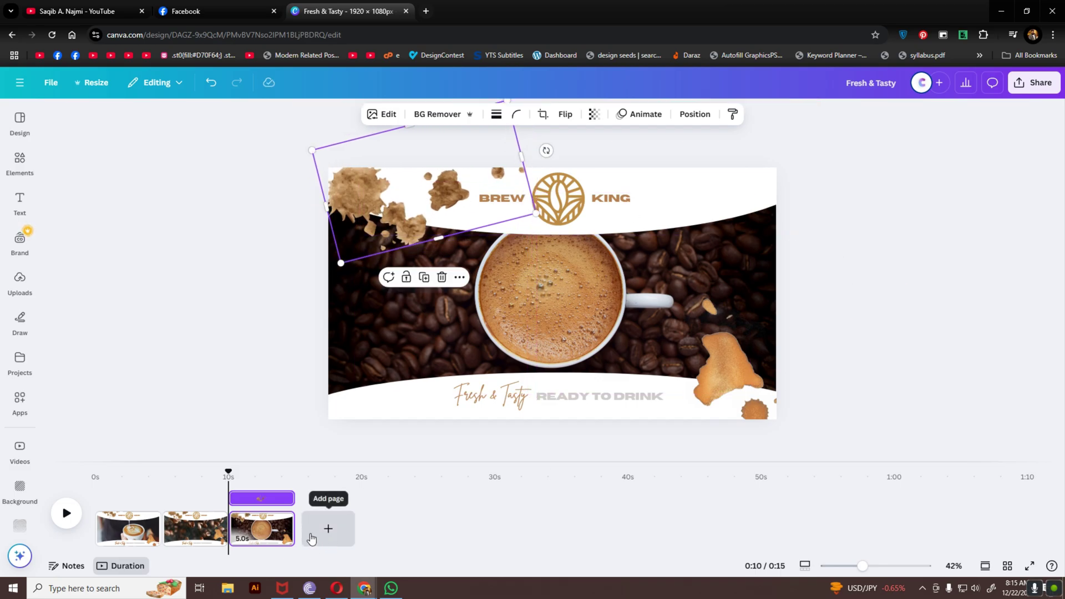
- Duplicate page 3, move the cup photo off to reveal the mittens photo, and adjust the splashes
right_click(266, 526)
click(349, 334)
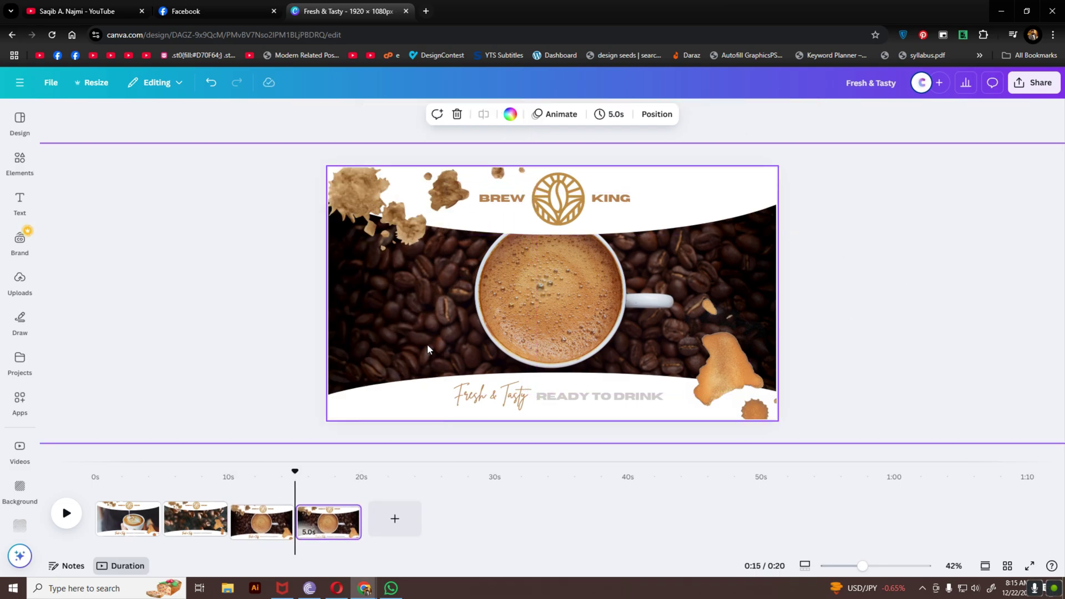
mouse_move(905, 461)
mouse_down()
mouse_move(683, 285)
mouse_move(665, 258)
mouse_move(237, 249)
mouse_move(246, 254)
mouse_up()
click(887, 273)
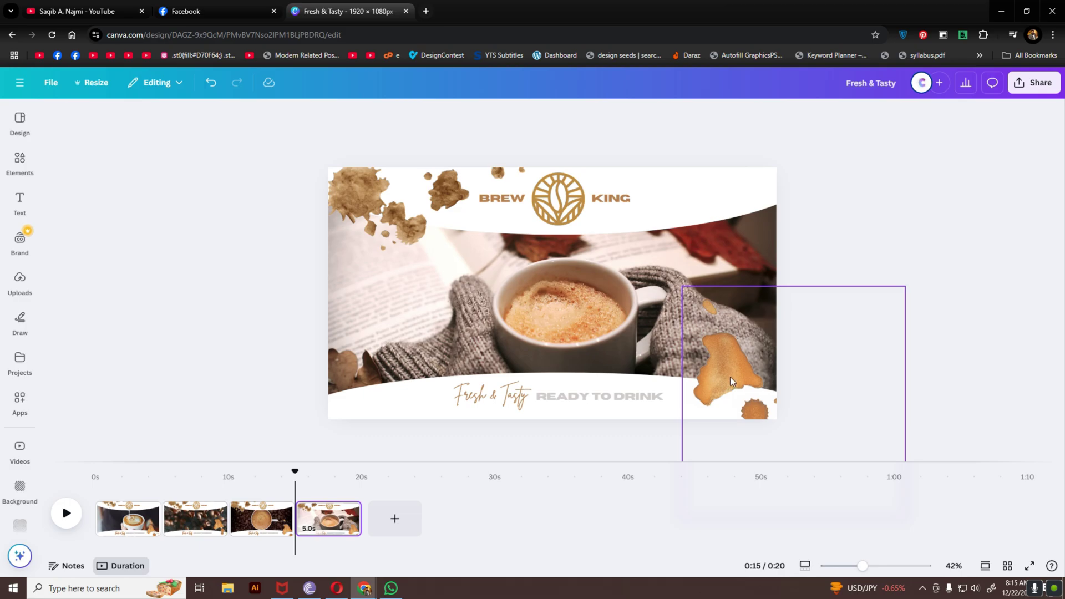
drag(730, 380, 730, 392)
drag(383, 201, 392, 181)
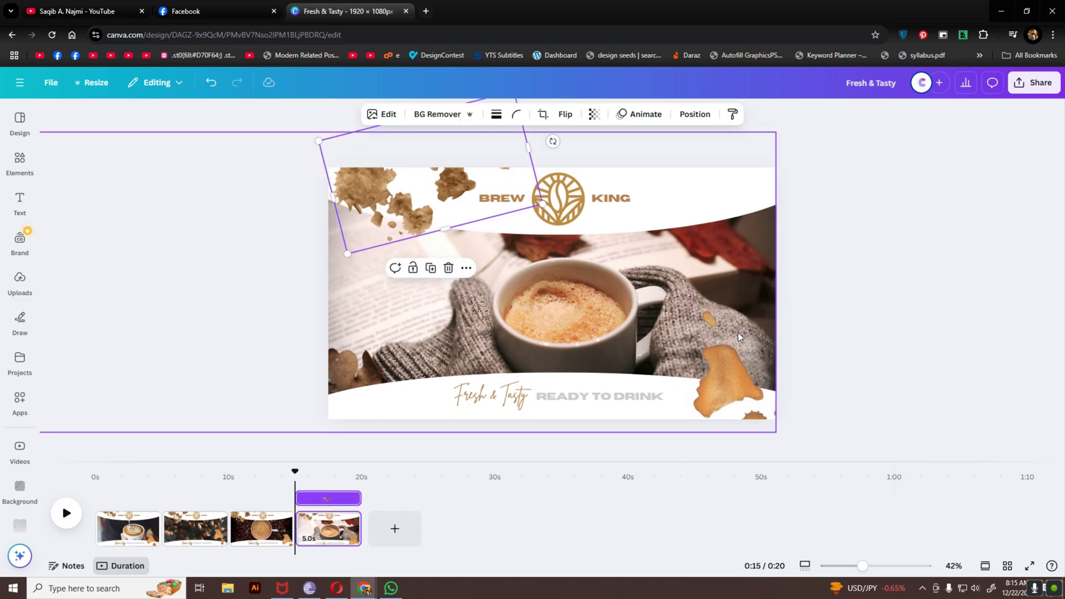
click(224, 351)
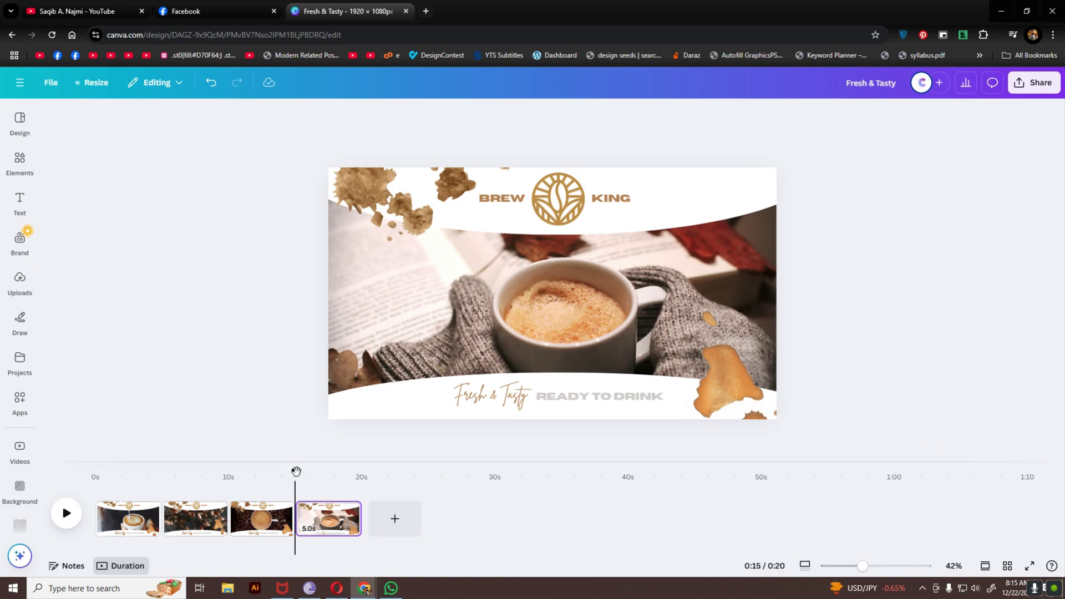
- Trim each of the four pages to about 2.0 seconds for an 8-second total
drag(96, 516, 222, 517)
click(149, 517)
click(172, 518)
click(200, 517)
drag(169, 470, 73, 456)
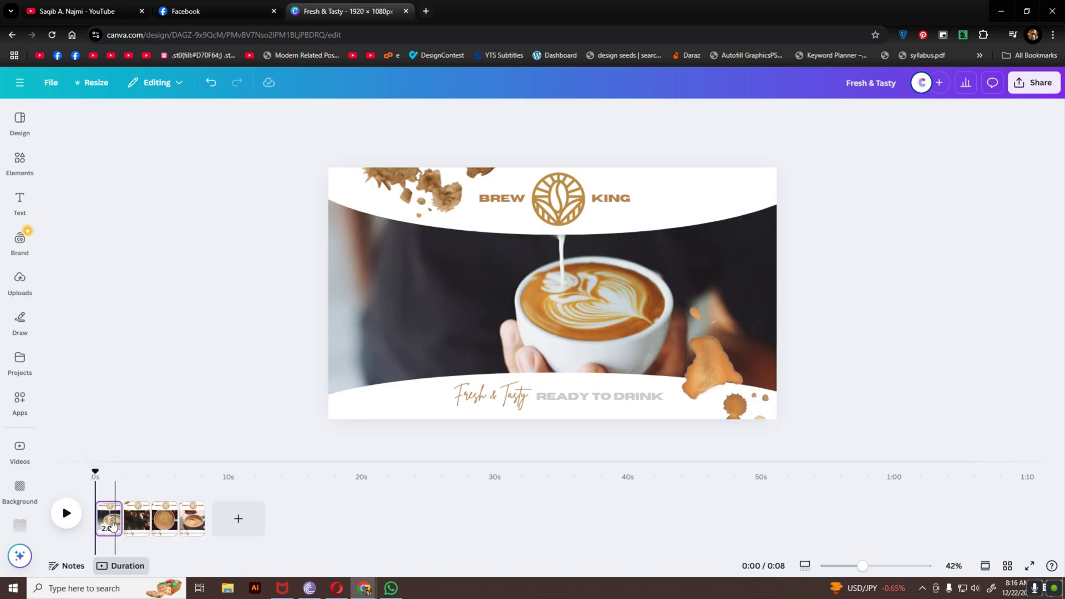
drag(115, 518, 115, 518)
right_click(116, 518)
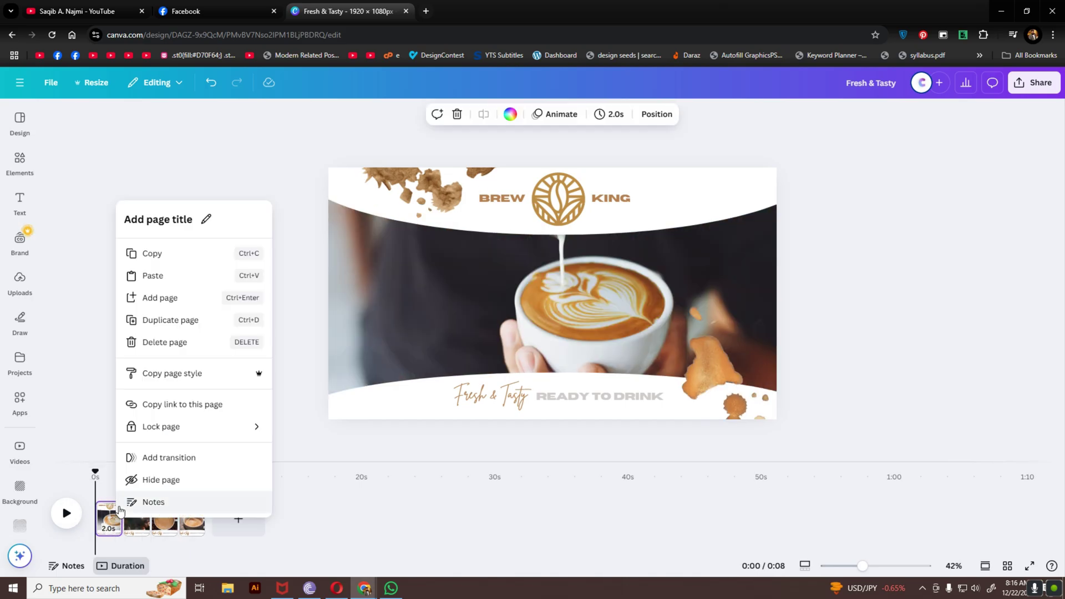
- Apply a 0.4-second Match & Move transition between all pages and play the preview
click(163, 461)
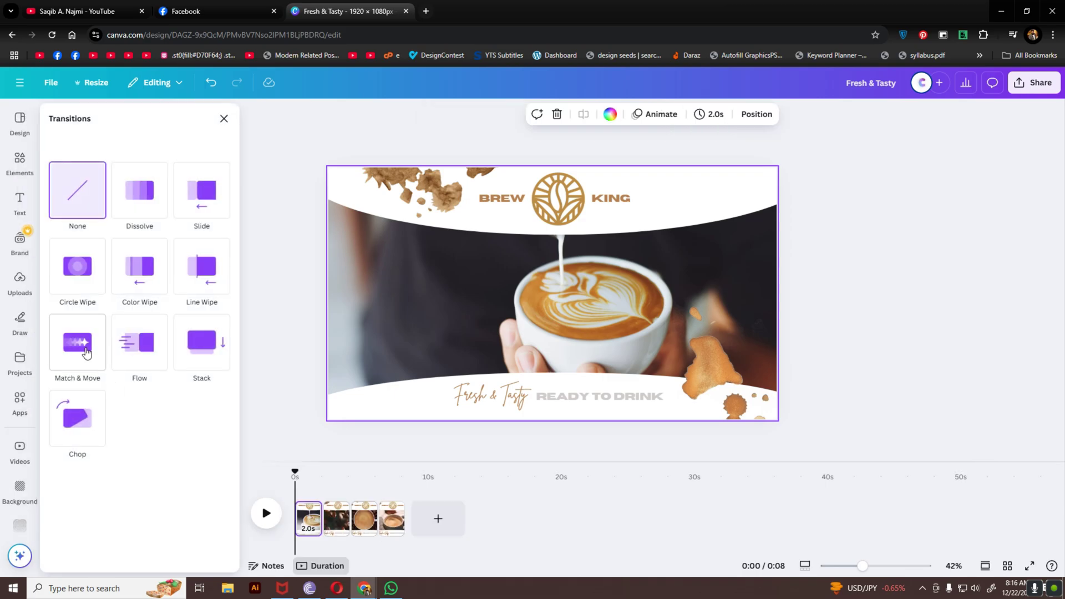
click(86, 352)
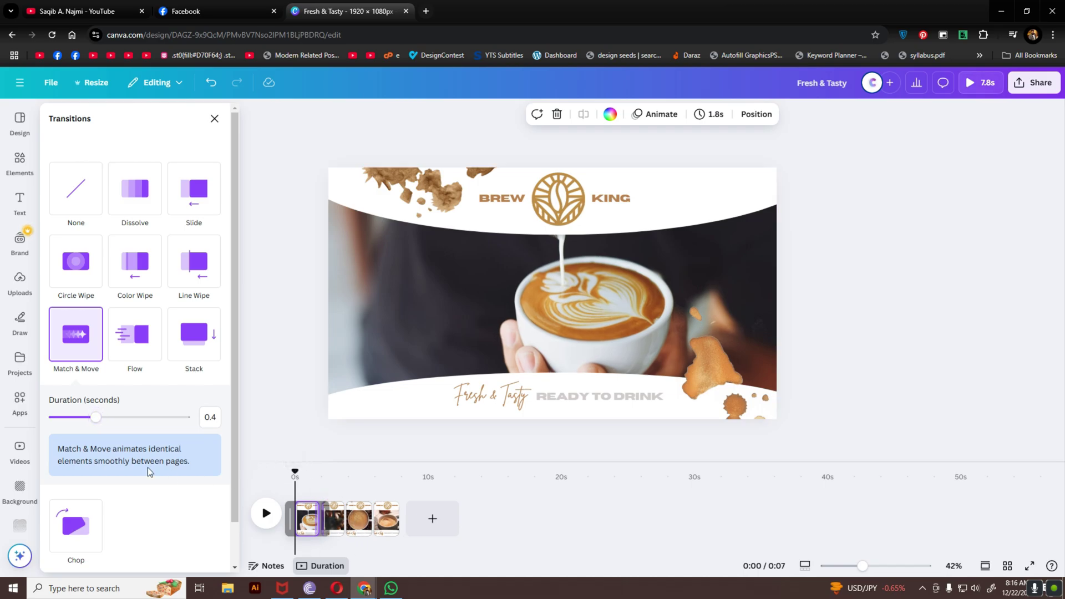
scroll(102, 497, down, 1)
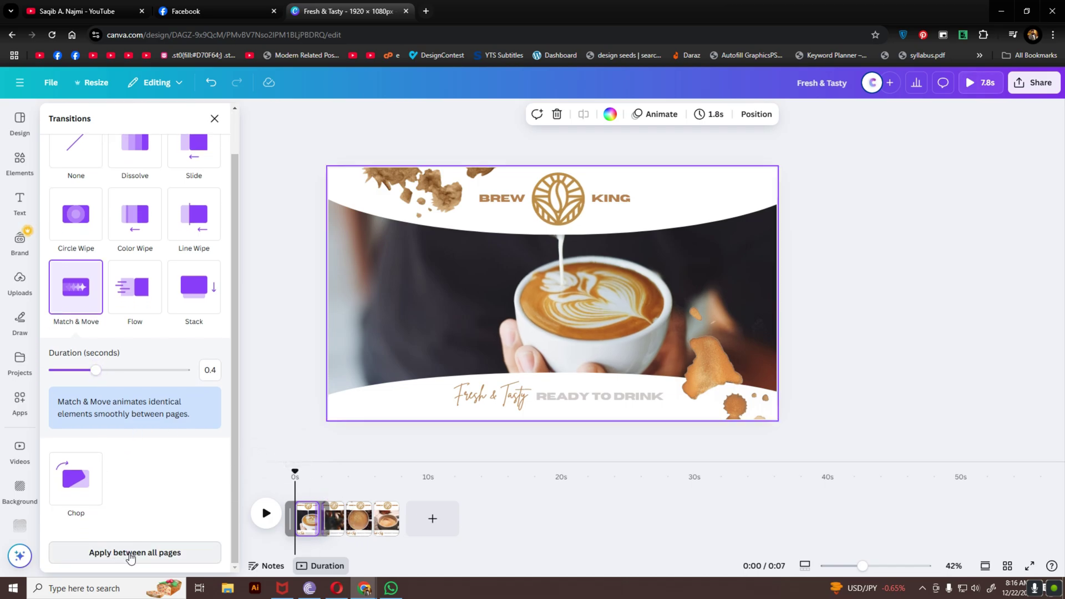
click(130, 553)
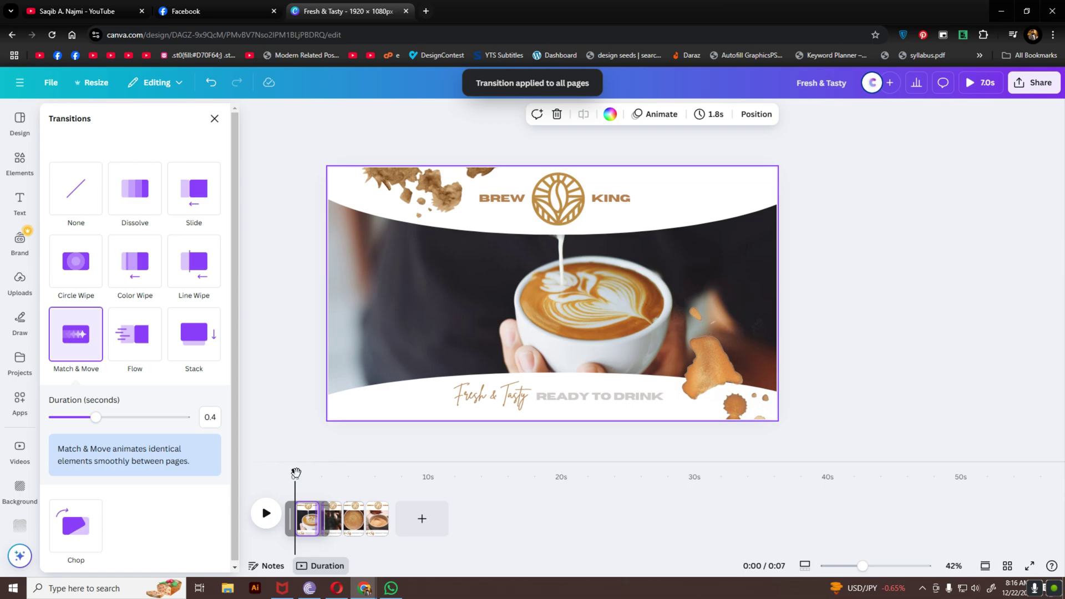
click(264, 516)
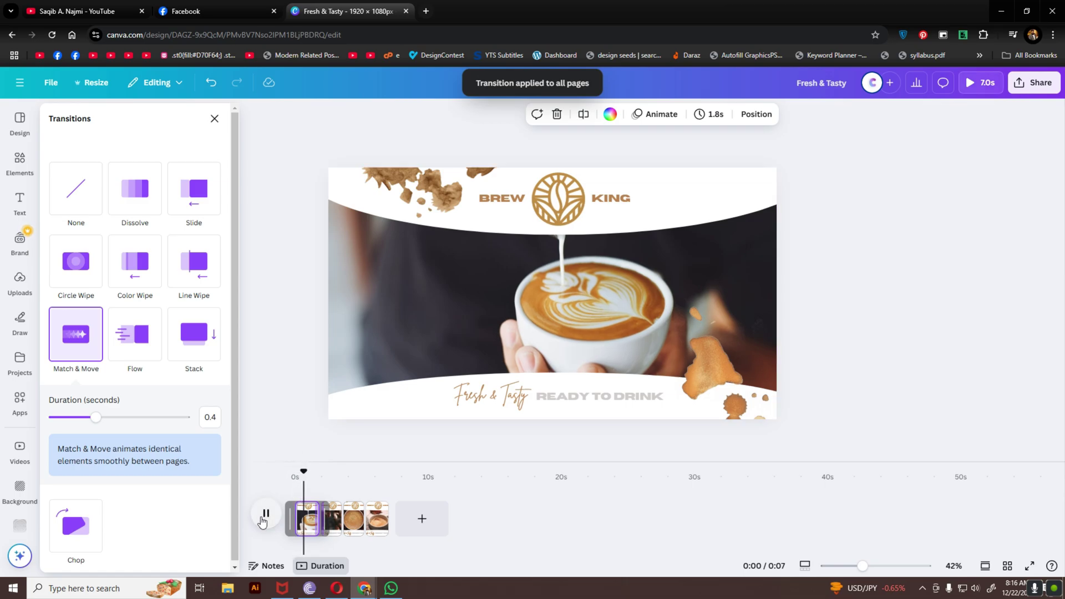